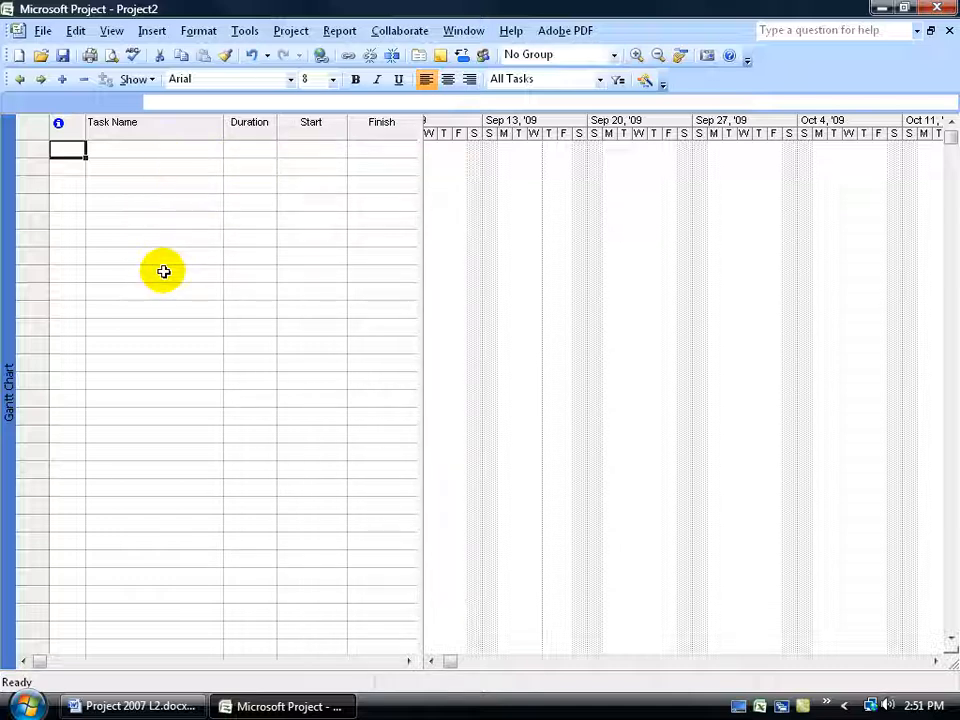
Switch the empty project from the Gantt Chart to the Resource Sheet view.
right_click(11, 268)
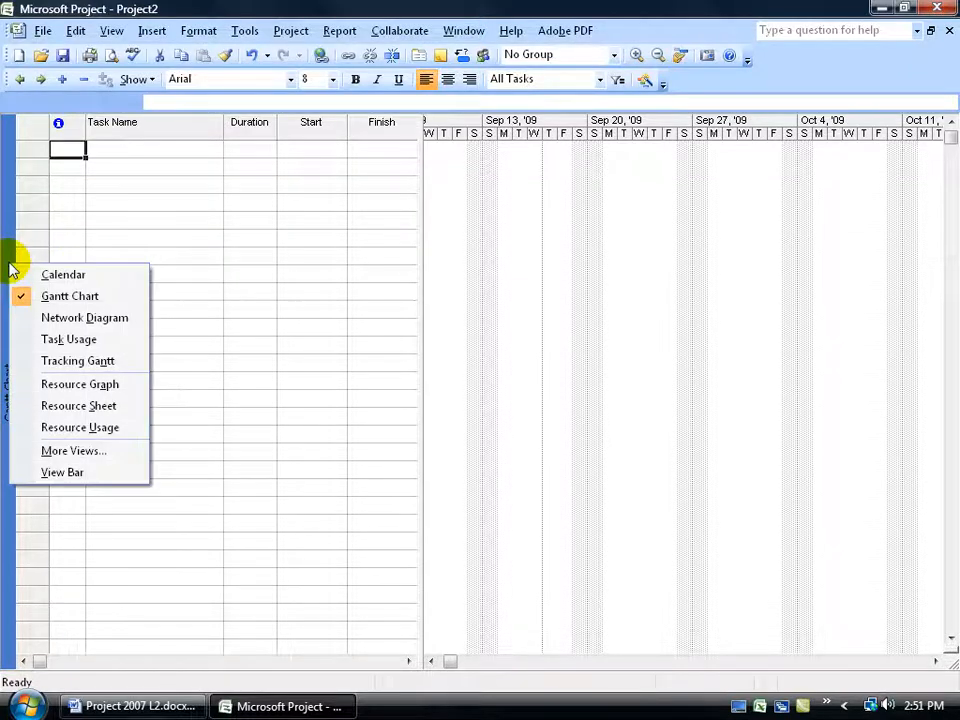
click(68, 406)
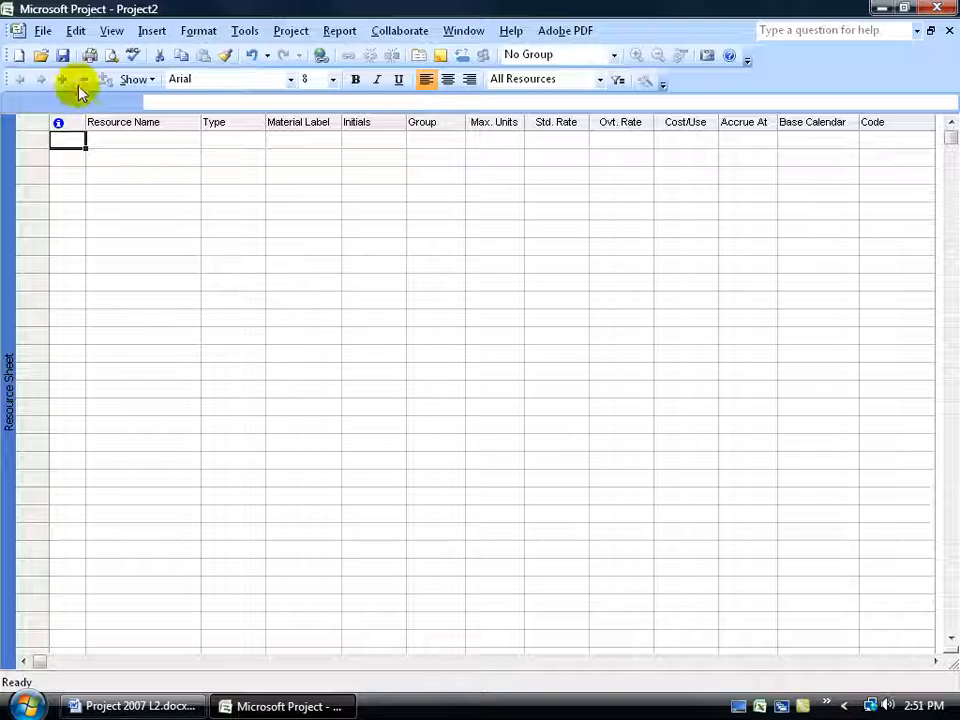
Examine which files in the Exercise folder can be opened, filtering by Access databases and all files, without opening any.
click(47, 56)
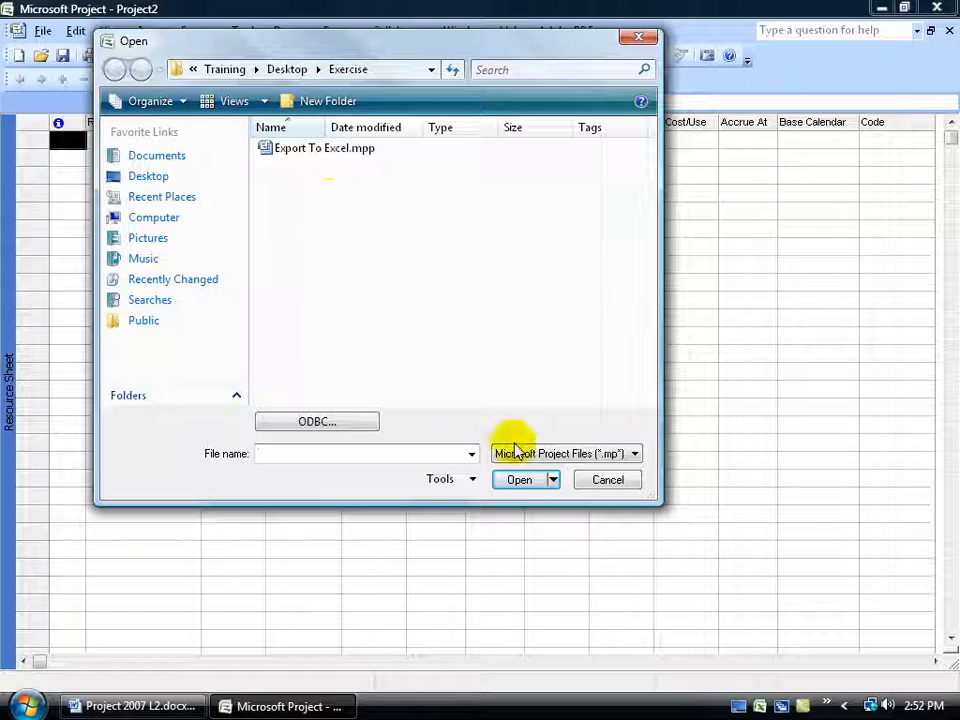
click(580, 454)
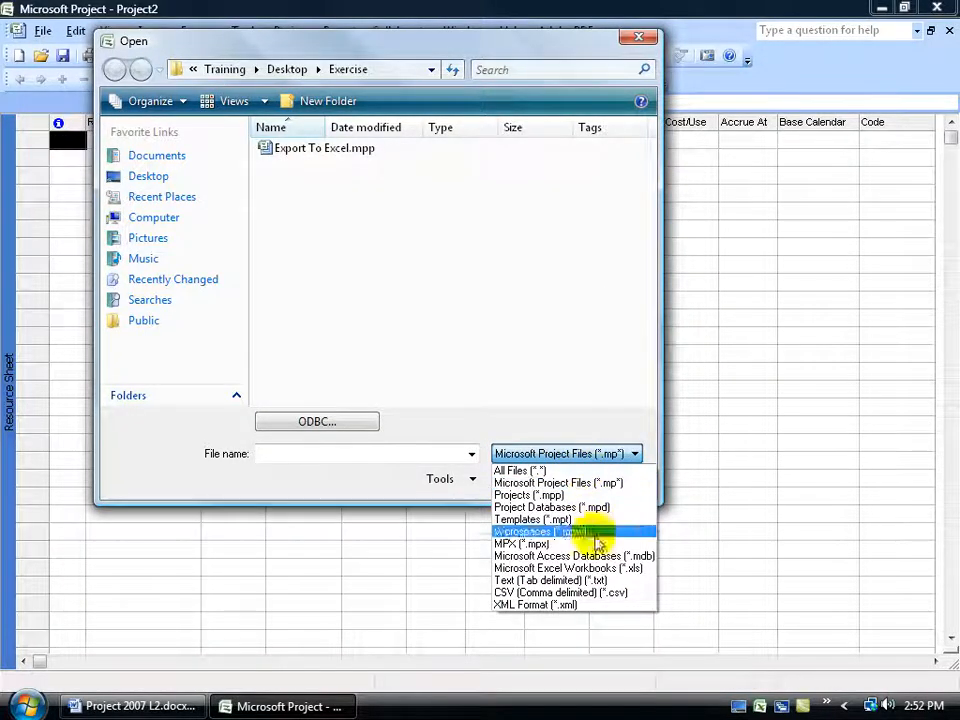
click(630, 558)
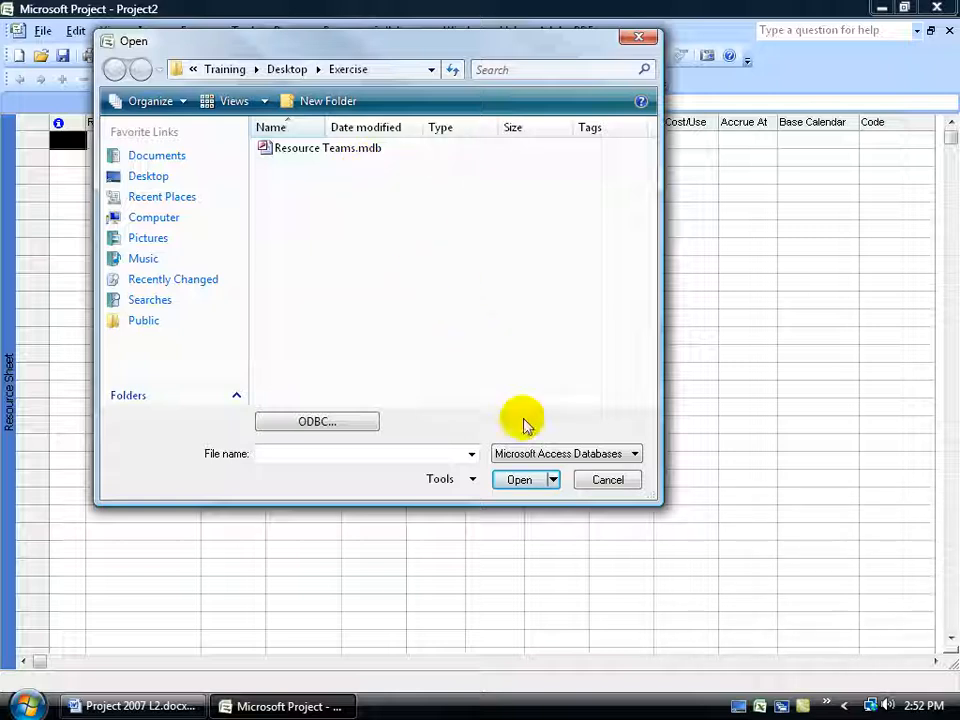
click(543, 454)
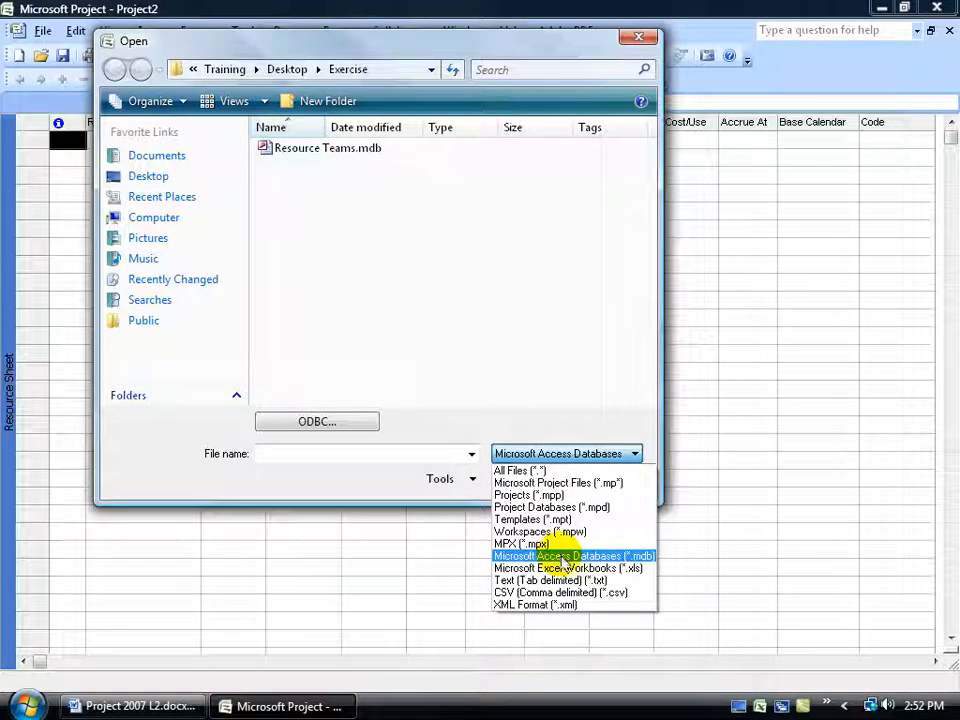
click(540, 470)
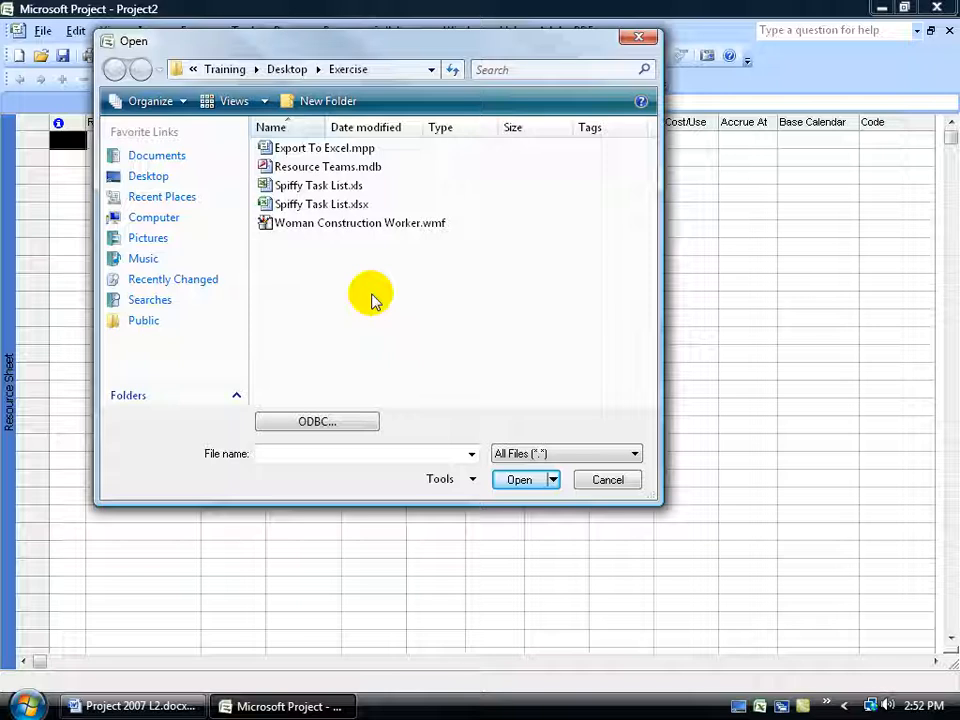
click(526, 453)
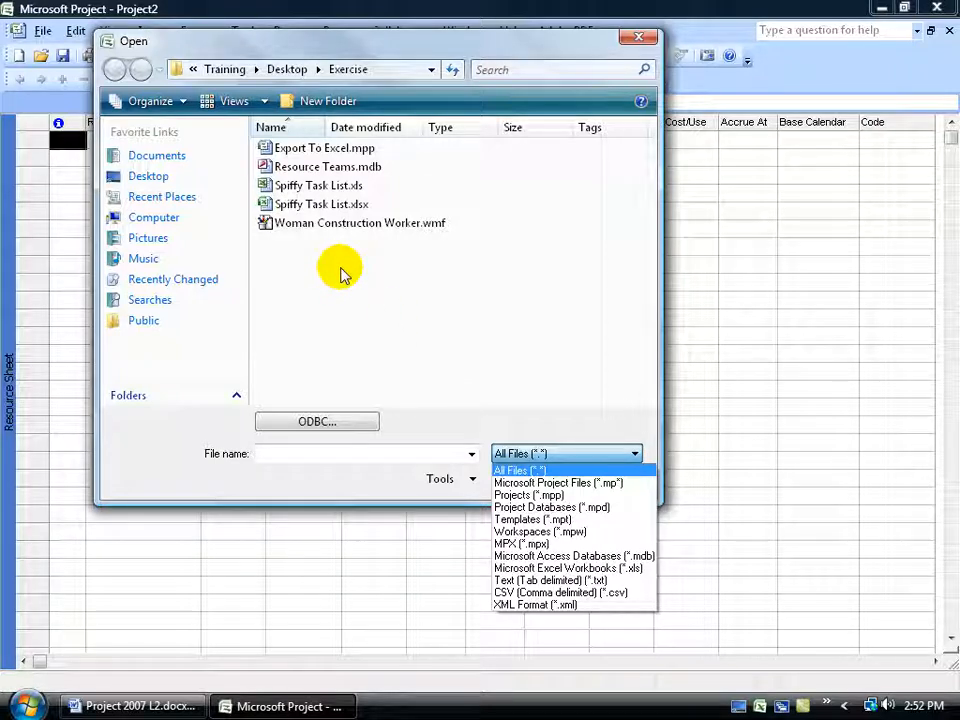
click(567, 555)
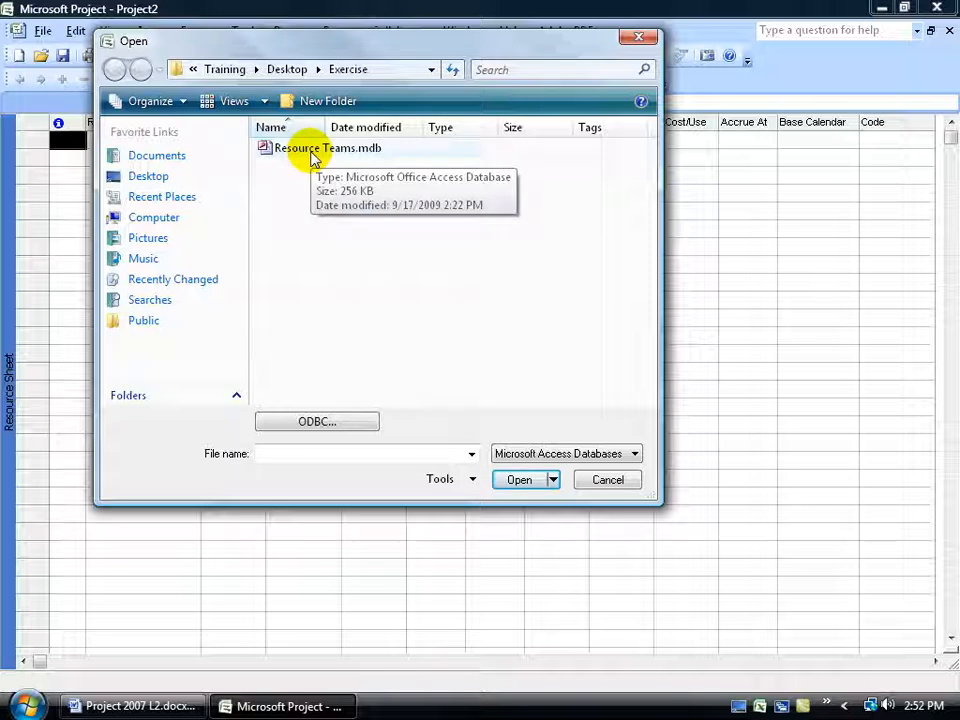
click(600, 482)
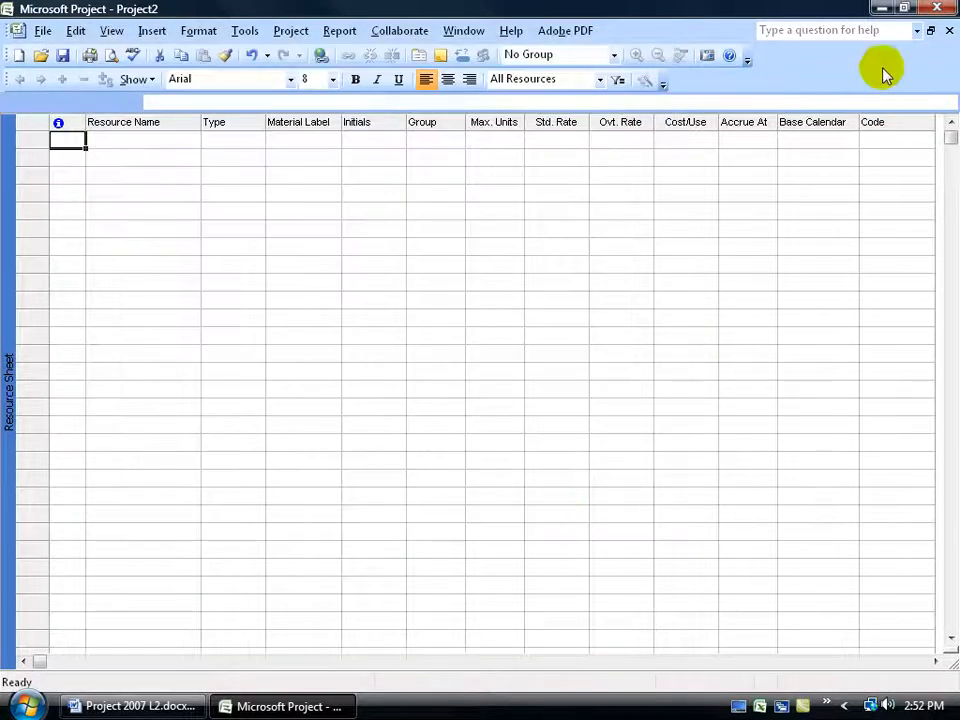
Open Resource Teams.mdb from the desktop's Exercise folder in Access, review tblResourcesTeam1 and tblResourcesTeam2, and close the database.
click(881, 9)
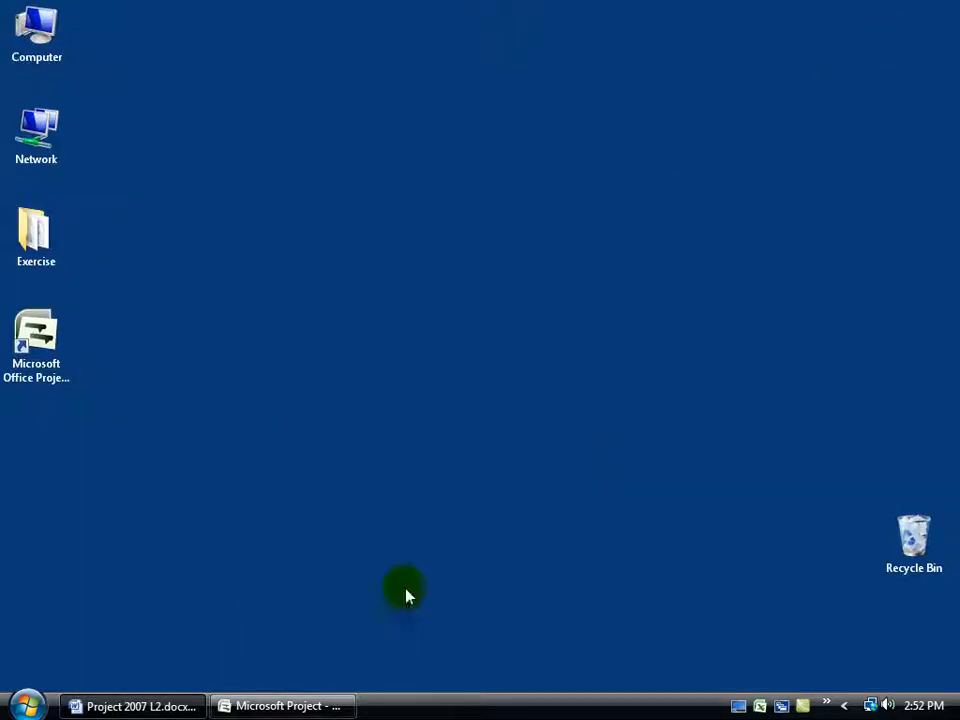
double_click(52, 244)
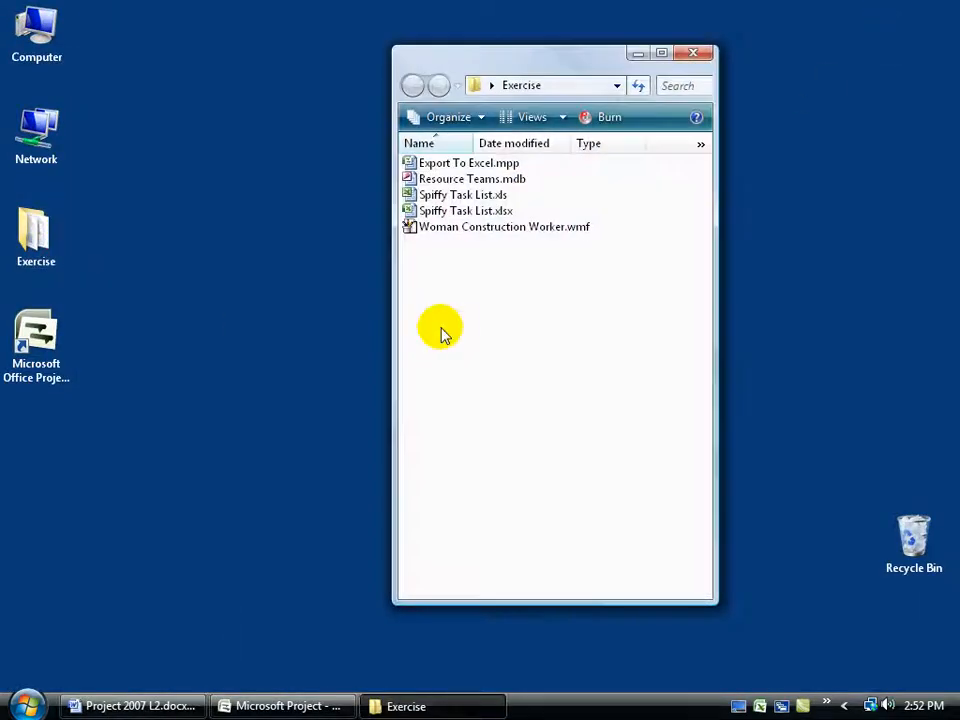
double_click(498, 179)
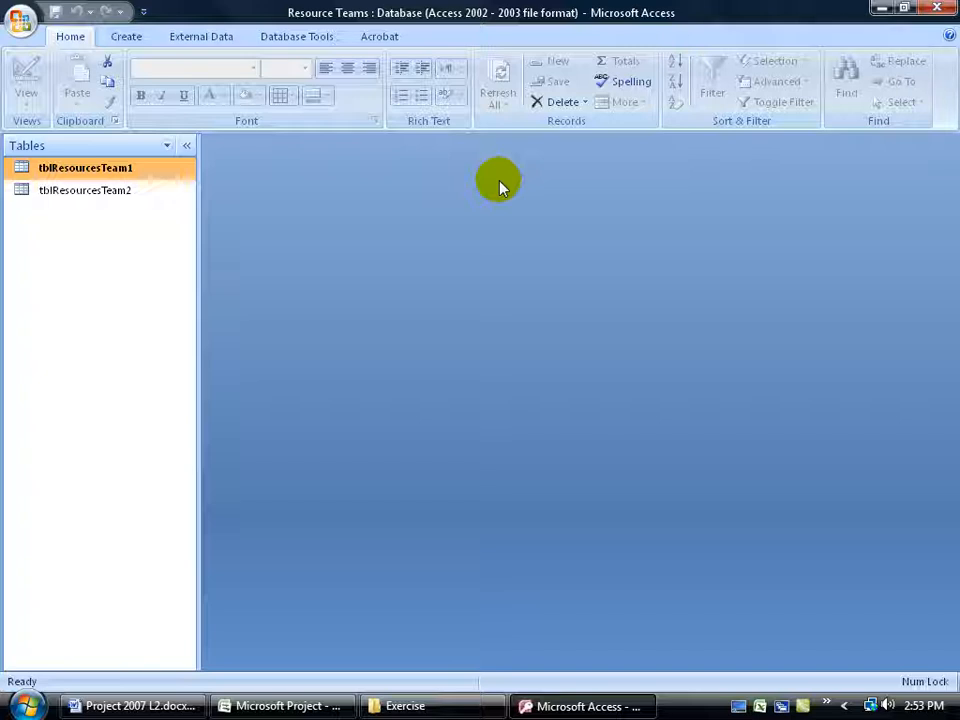
double_click(113, 172)
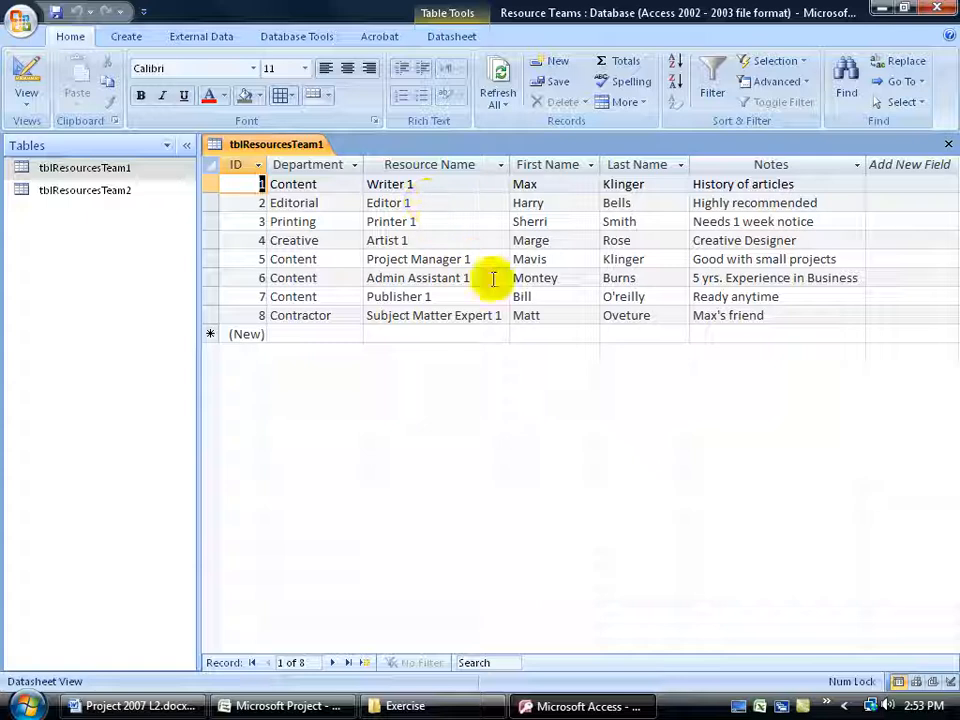
double_click(105, 190)
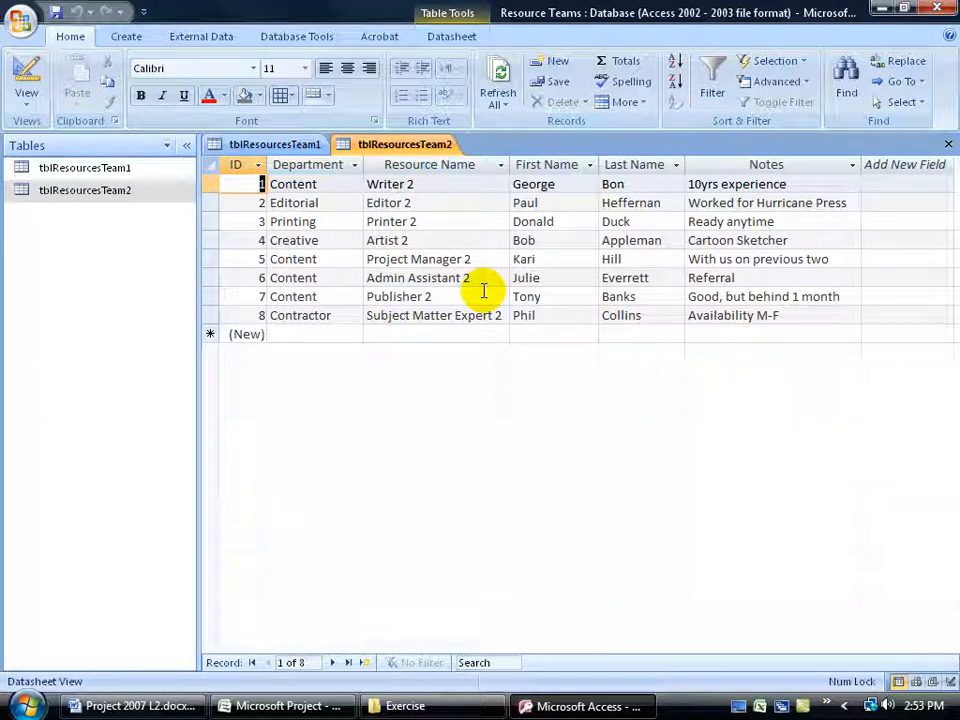
click(277, 145)
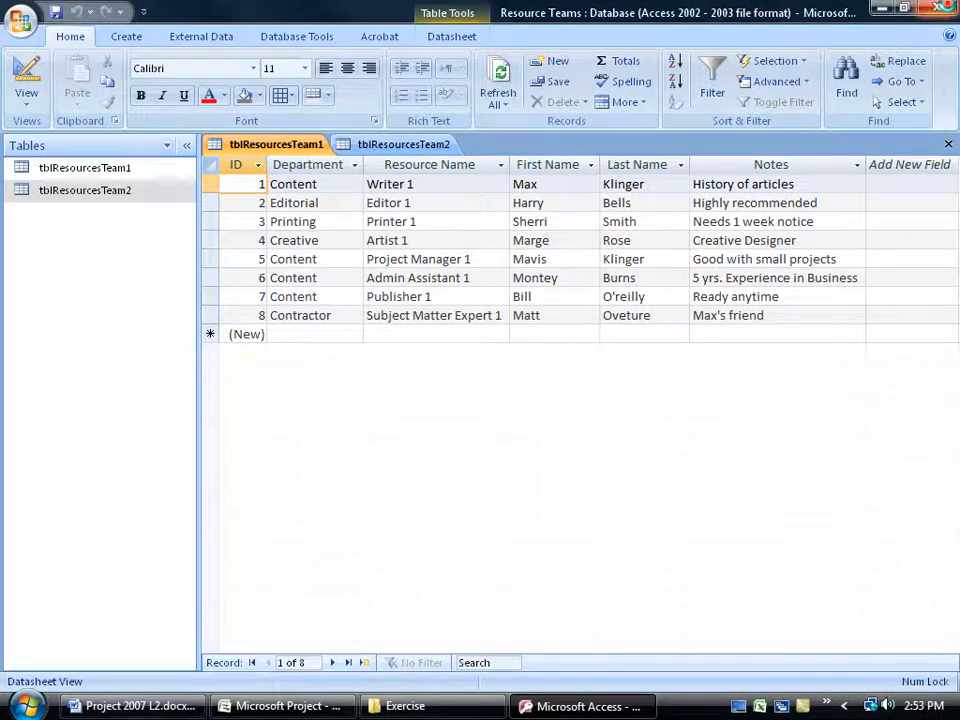
click(936, 8)
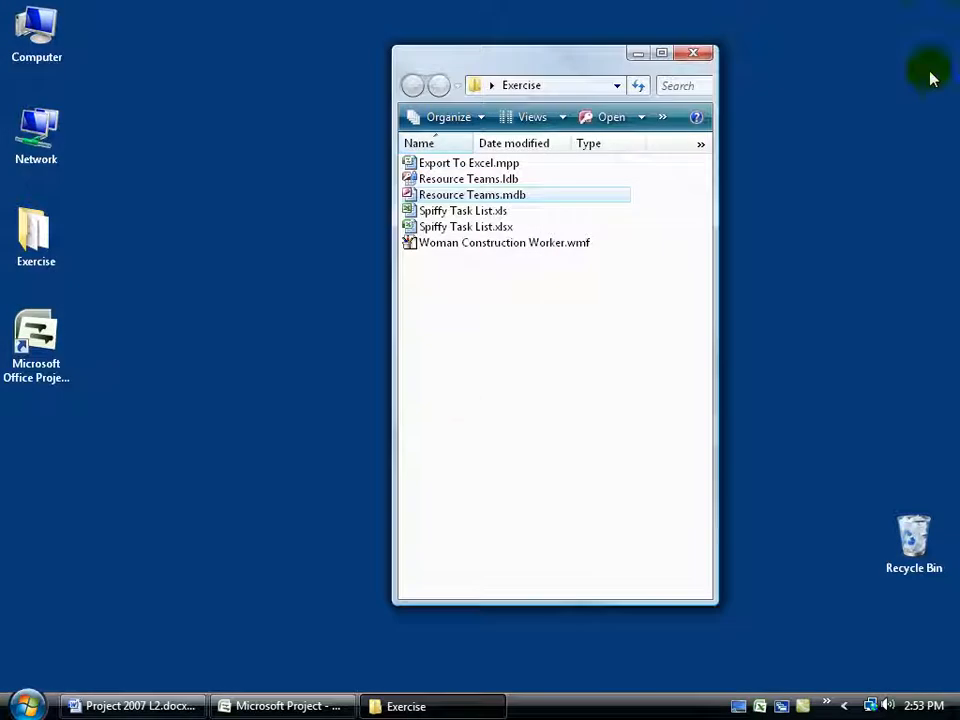
Return to Microsoft Project and open the Access database Resource Teams.mdb from the Exercise folder to start its import.
click(290, 707)
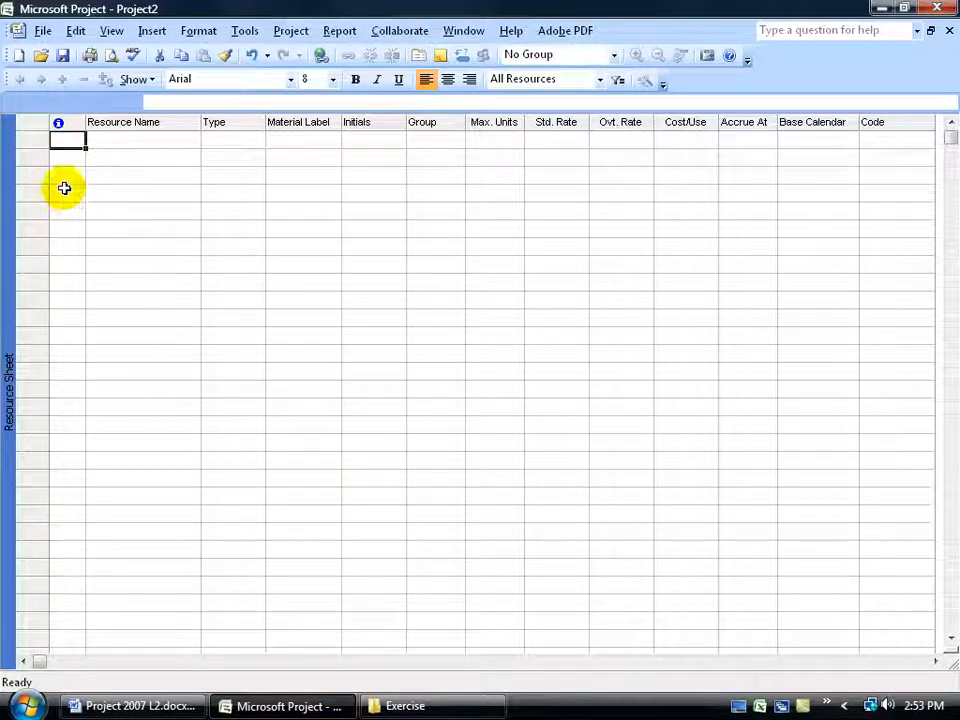
click(42, 57)
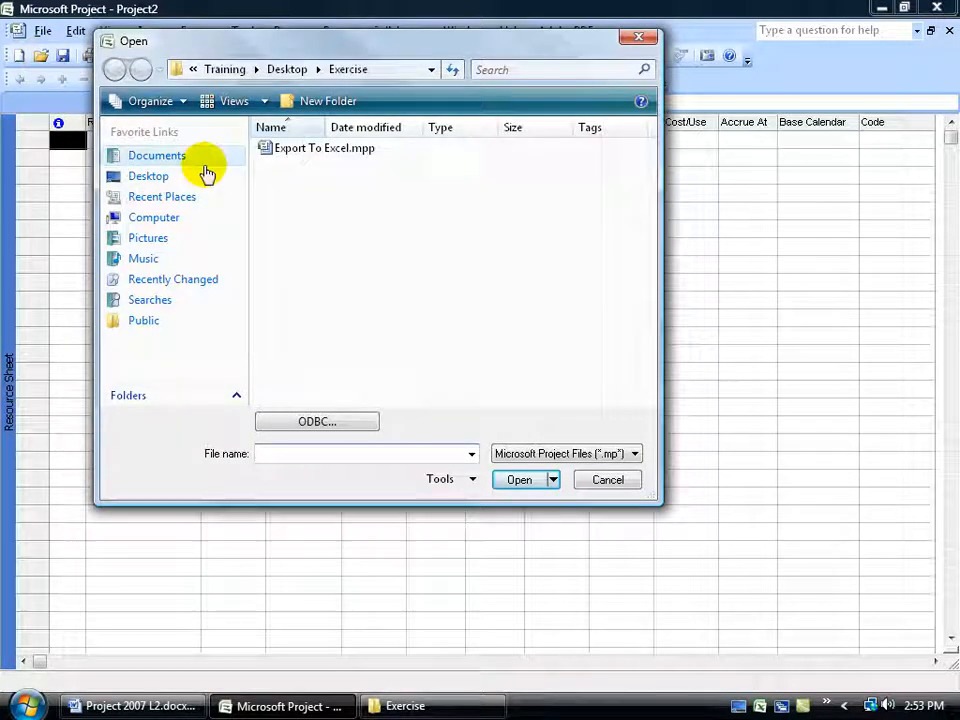
click(574, 456)
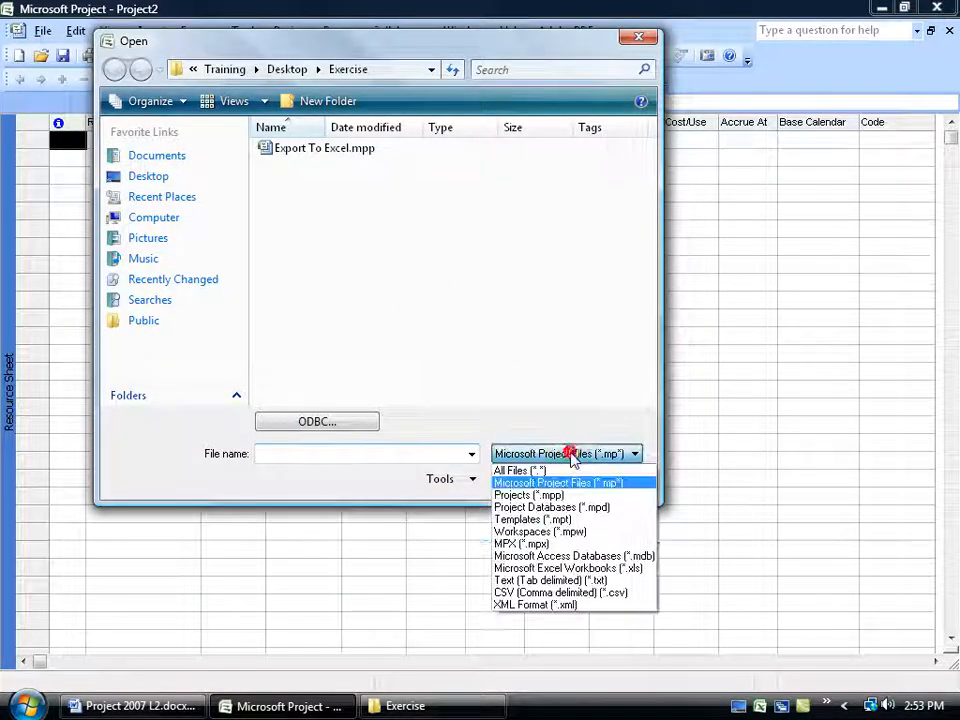
click(588, 557)
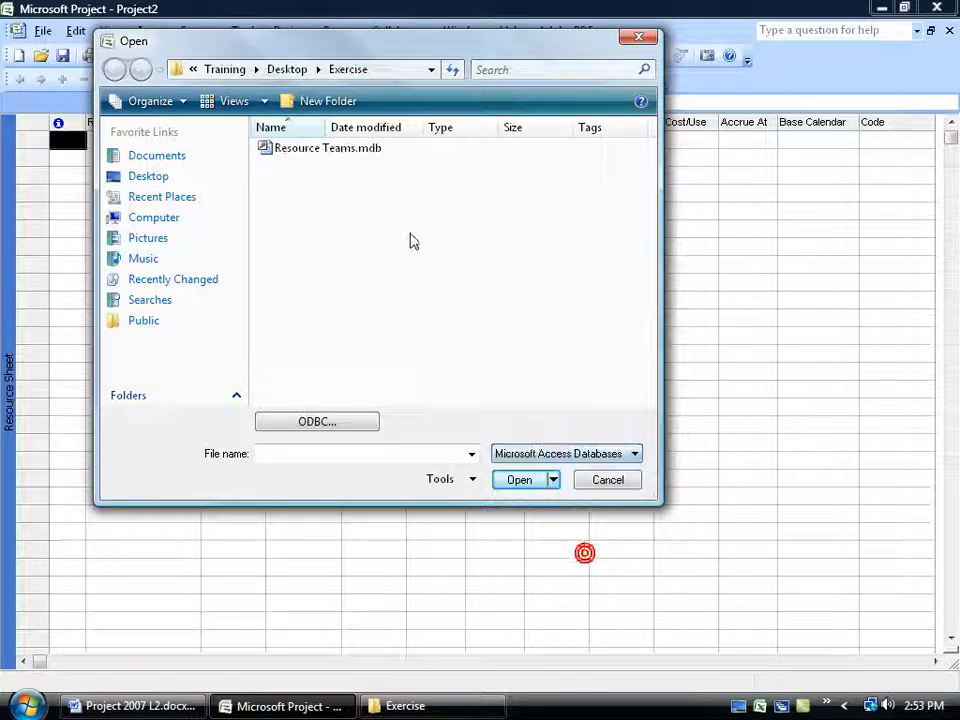
double_click(265, 148)
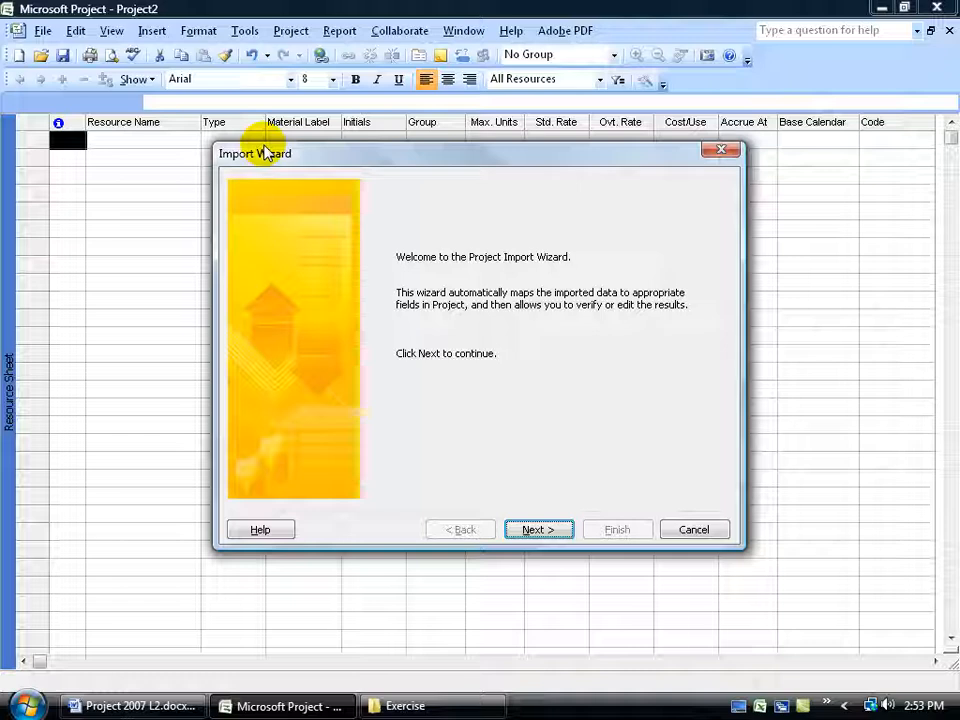
Set the import to use a new map, append the data to the active project and include only Resources.
click(538, 530)
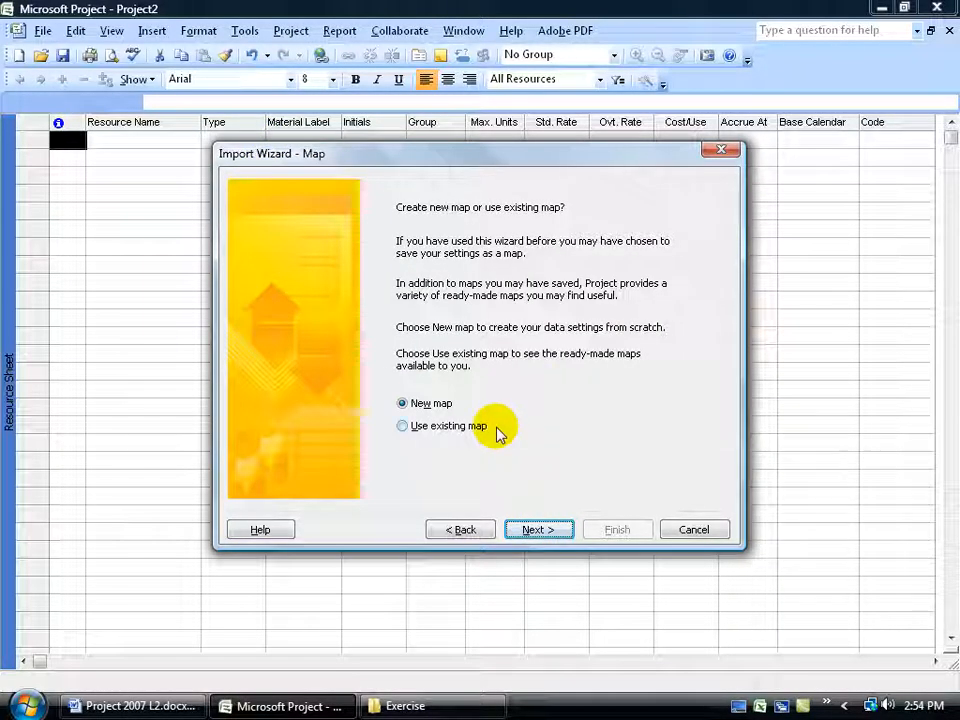
click(537, 529)
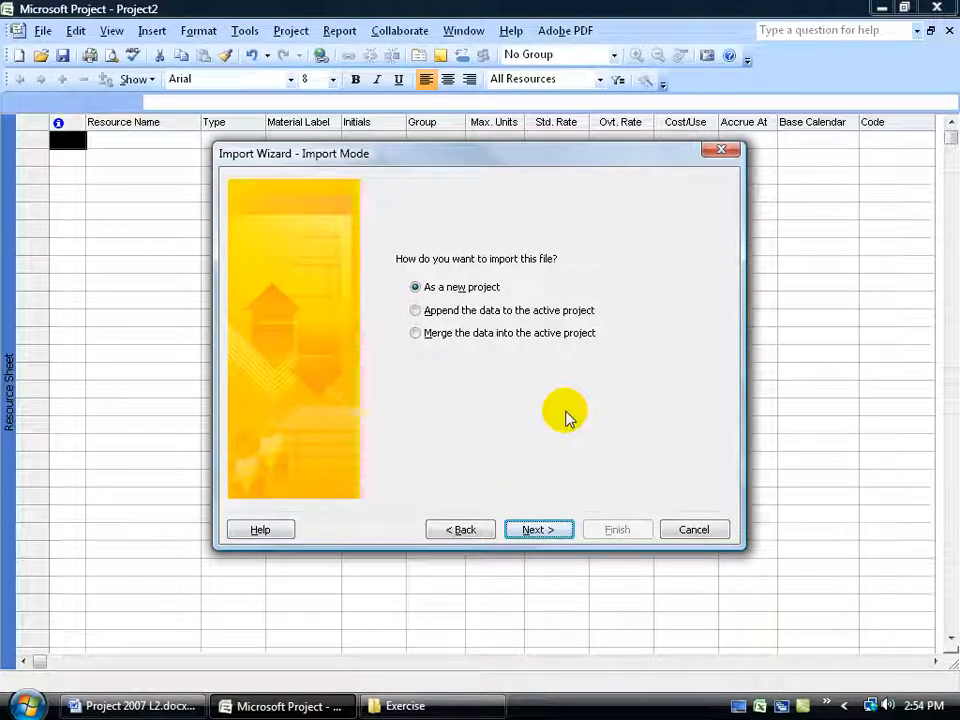
click(432, 311)
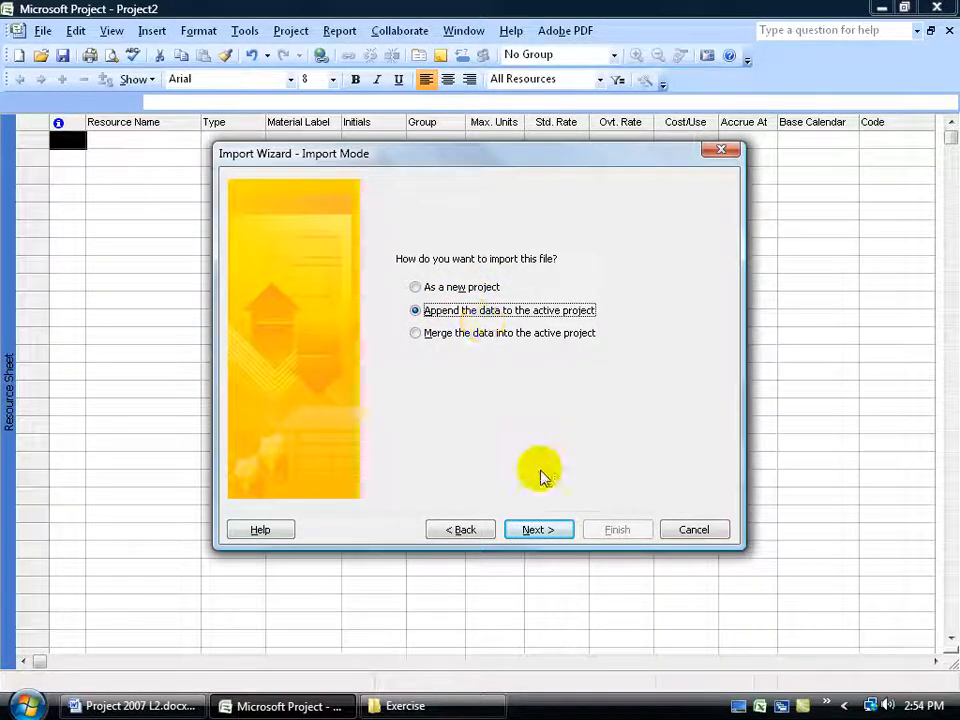
click(545, 532)
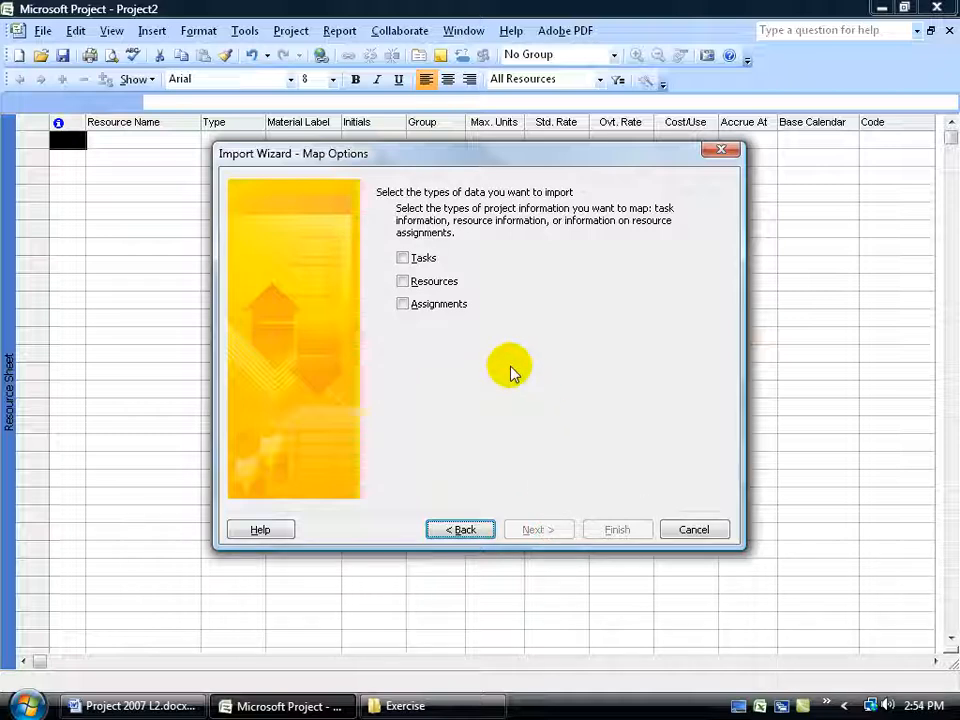
click(402, 281)
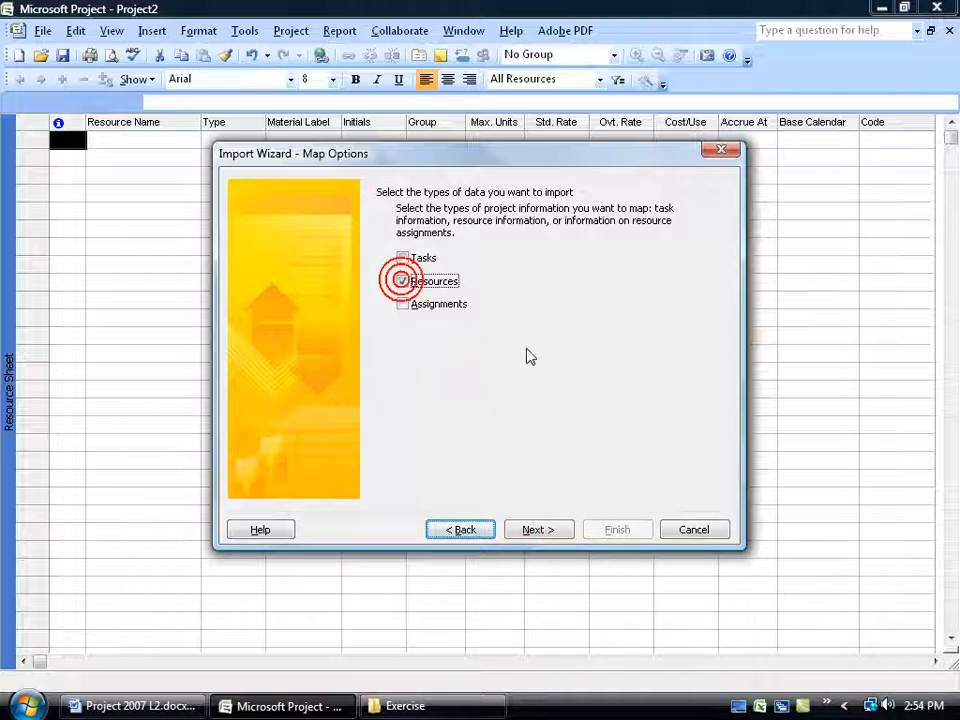
click(543, 529)
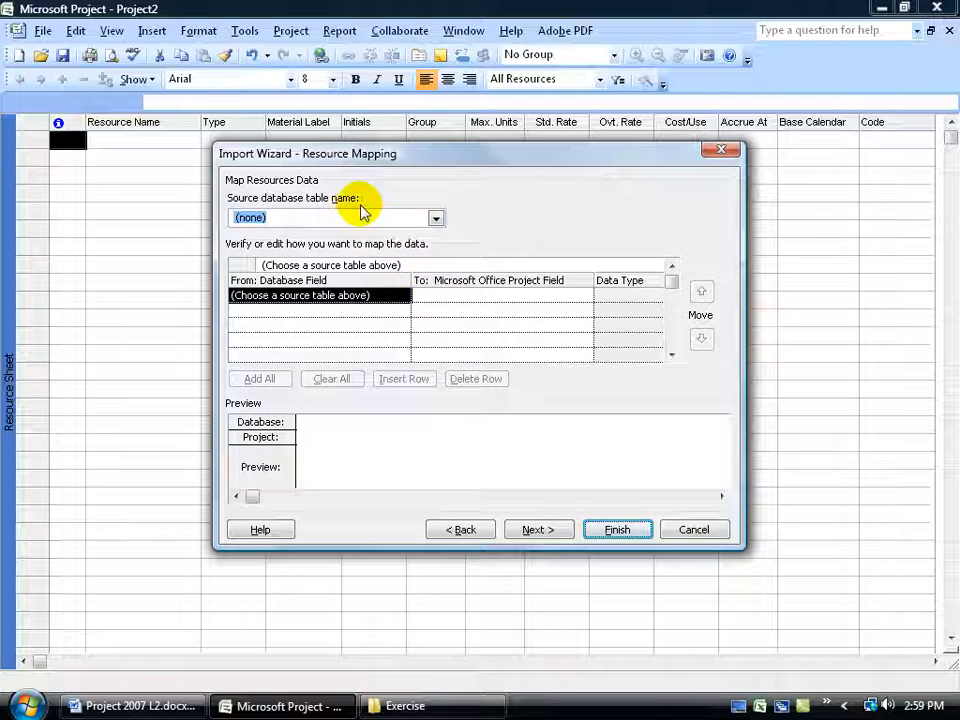
Choose tblResourcesTeam1 as the source database table and review how its fields are mapped.
click(436, 217)
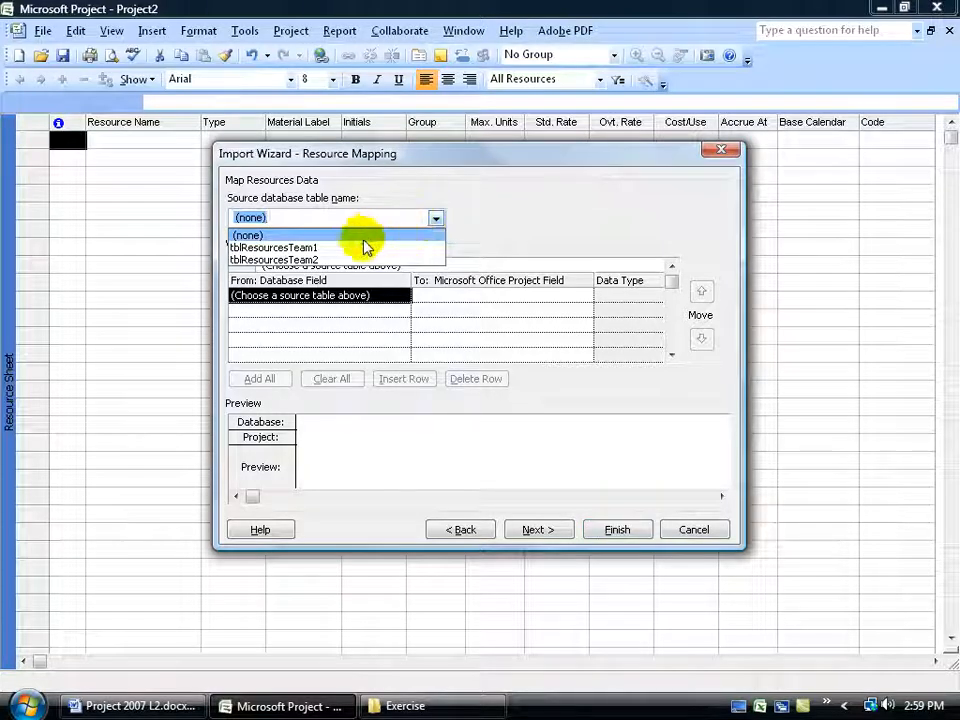
click(302, 247)
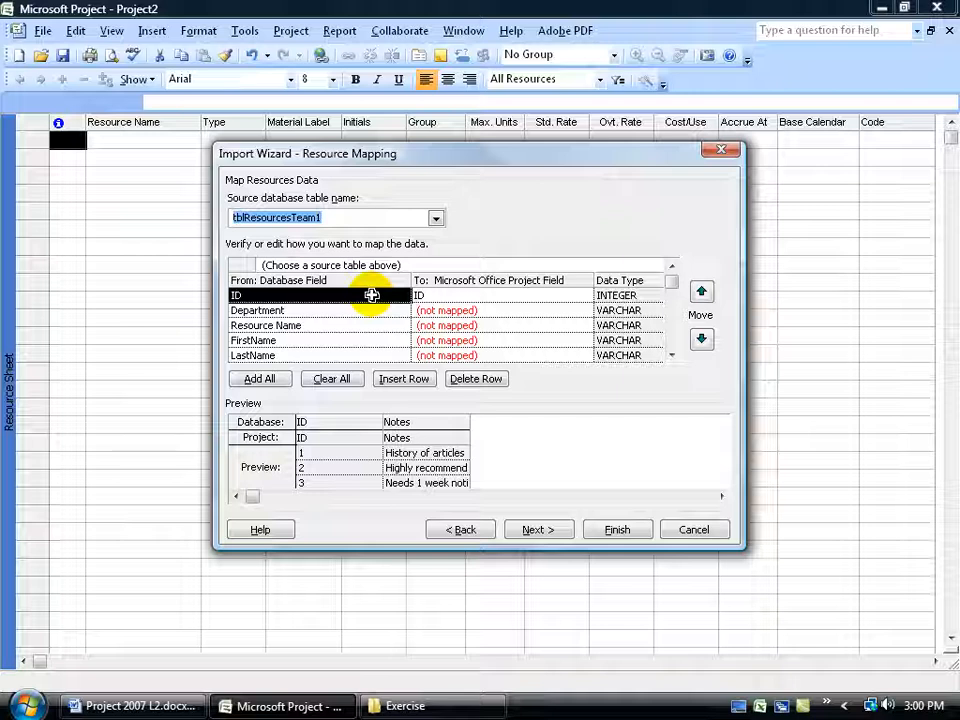
click(672, 356)
click(669, 356)
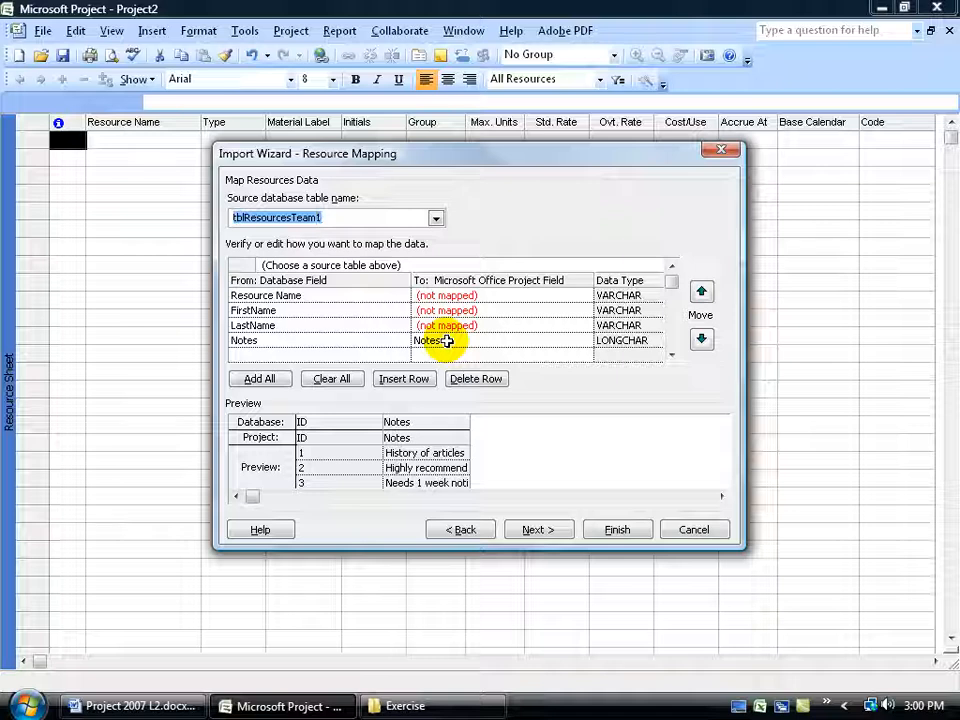
click(672, 265)
click(672, 265)
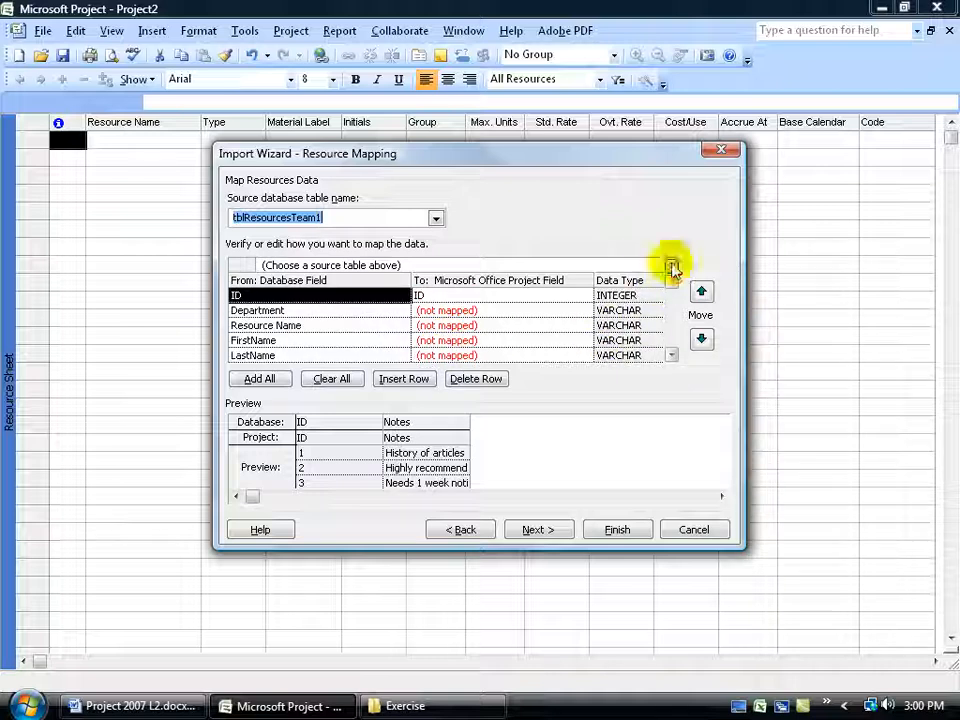
Map the database field Resource Name to the Project field Name, leaving FirstName and LastName unmapped.
click(334, 325)
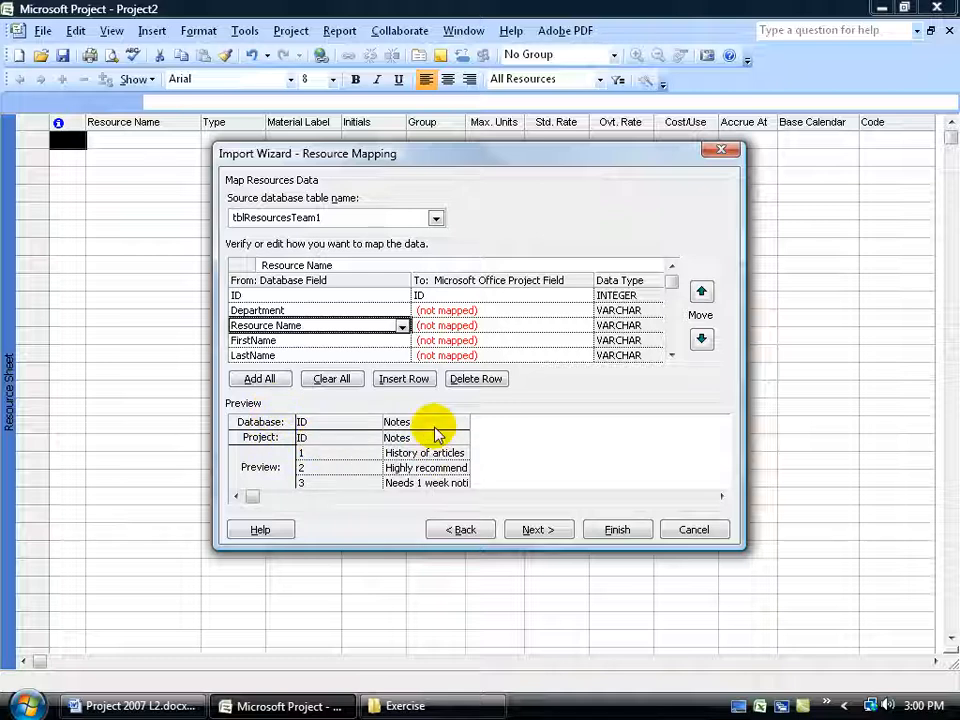
click(477, 322)
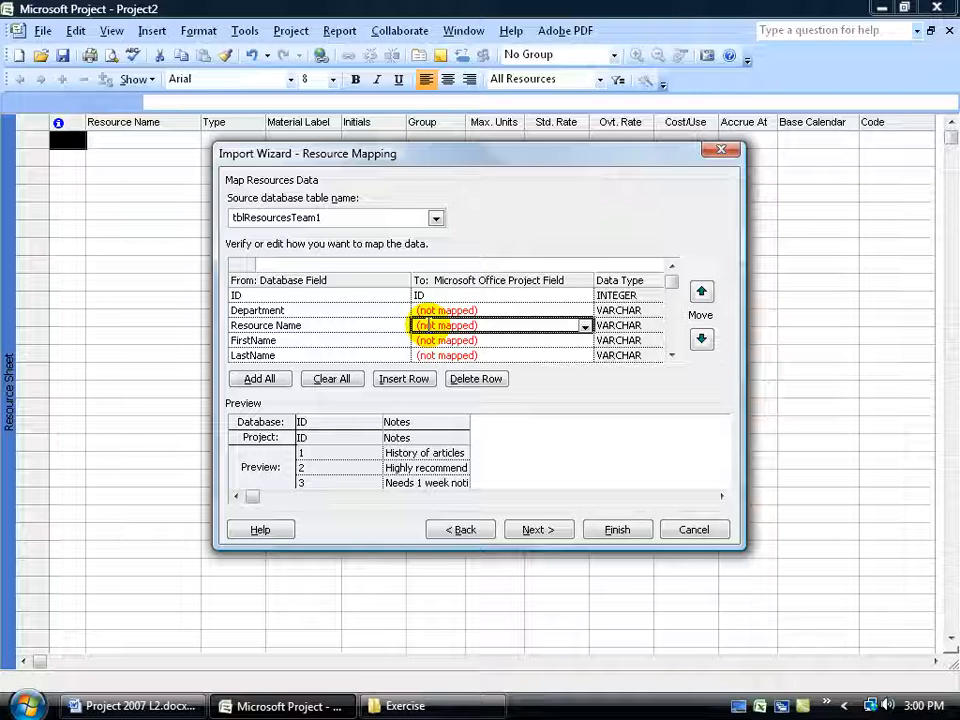
click(584, 326)
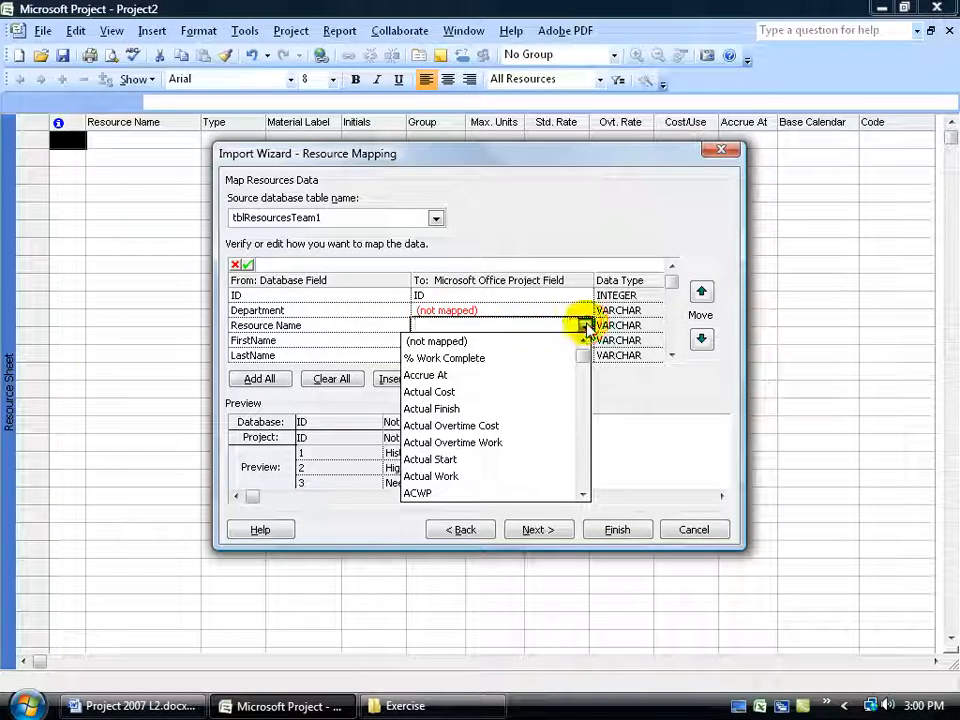
text(n)
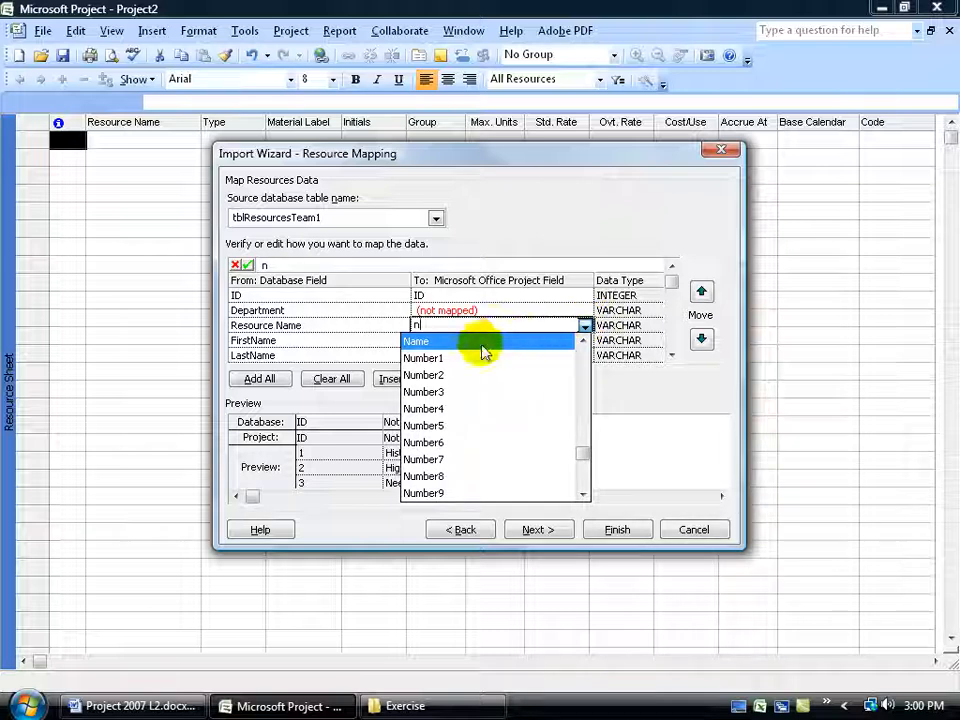
click(426, 341)
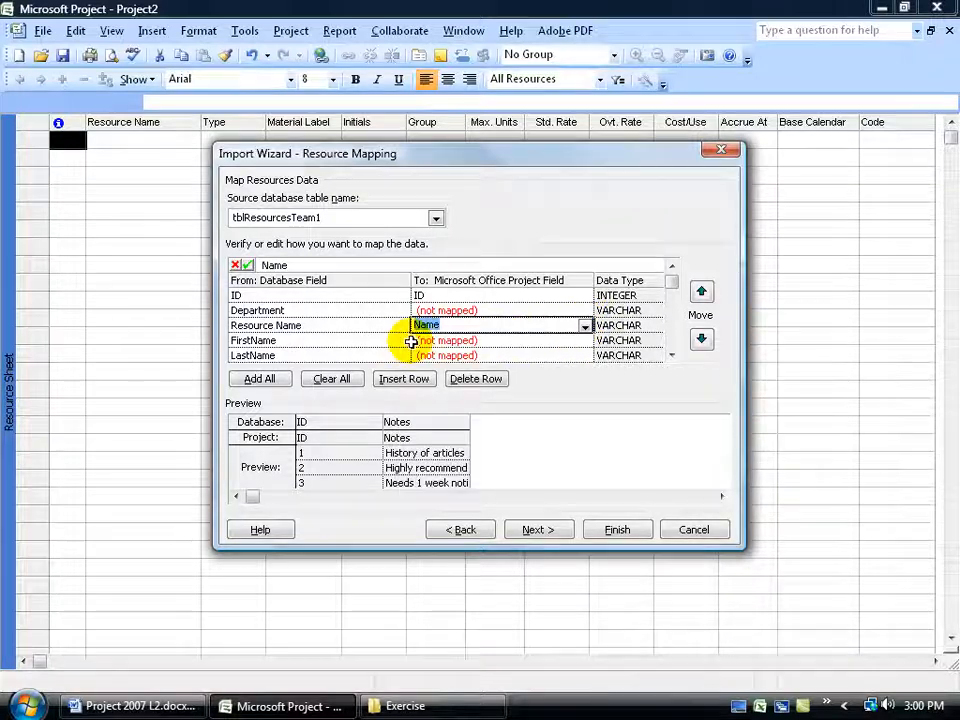
click(400, 340)
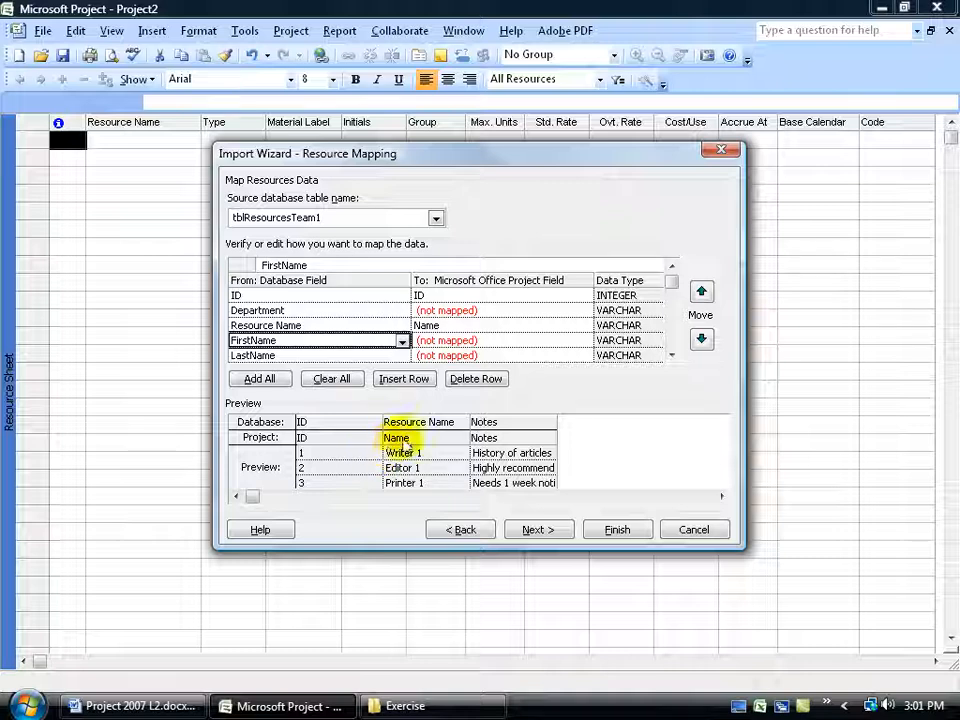
click(495, 340)
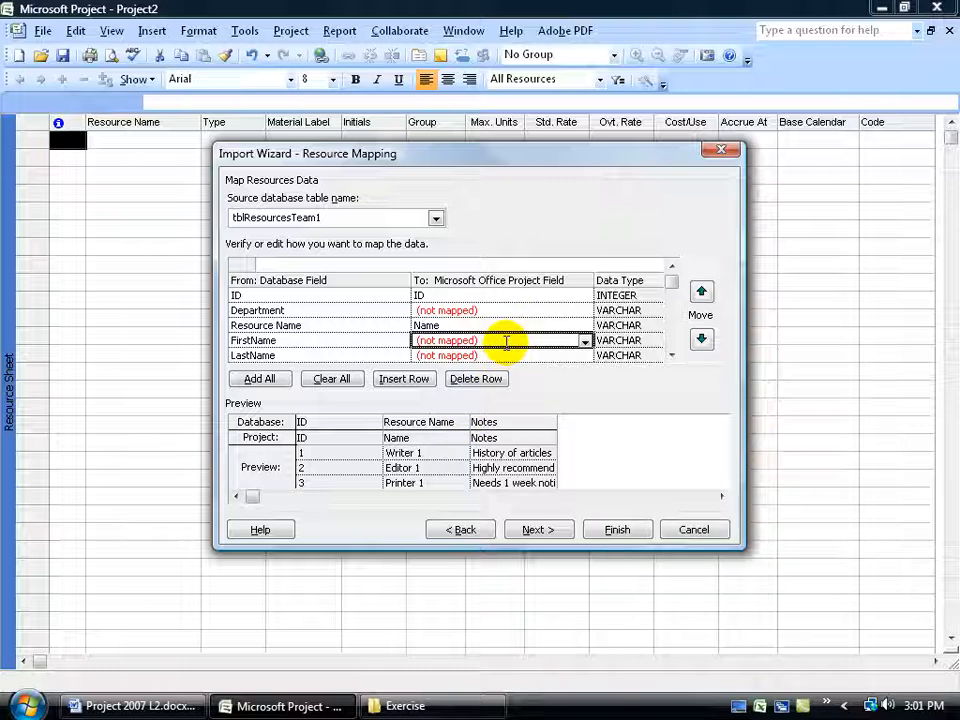
click(280, 295)
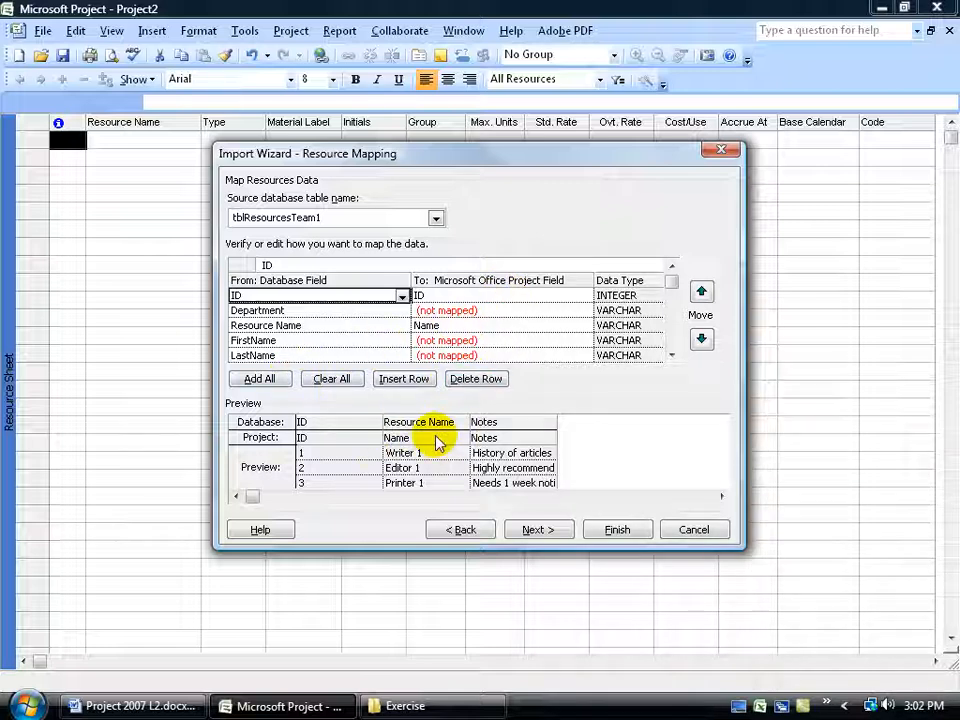
Proceed to the end of the map definition and save the import settings as a map named My Spiffy Mapping.
click(546, 532)
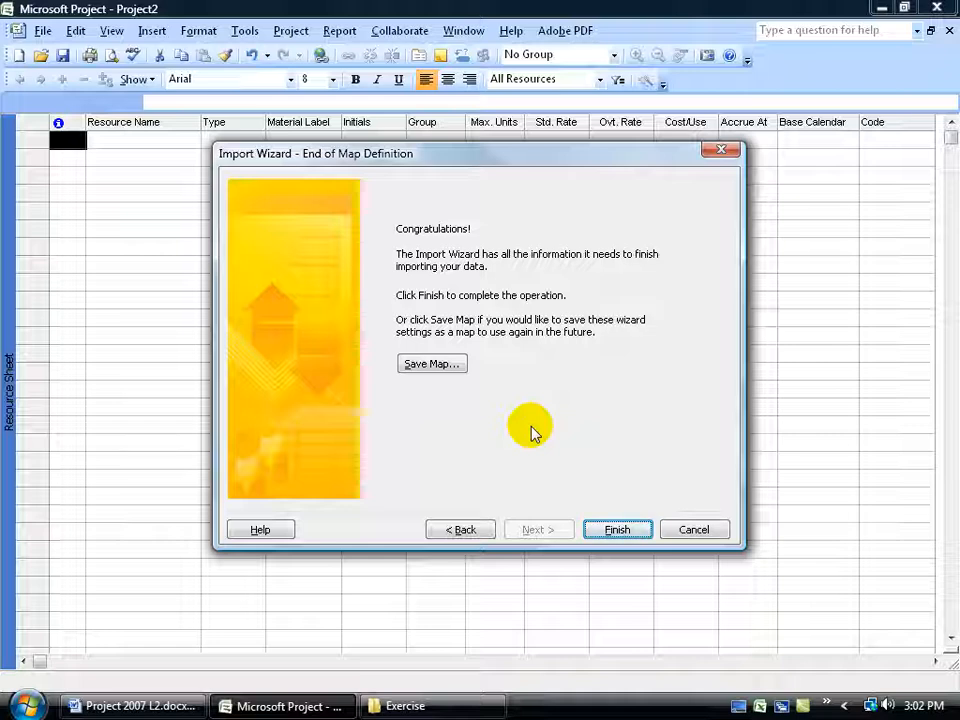
click(433, 364)
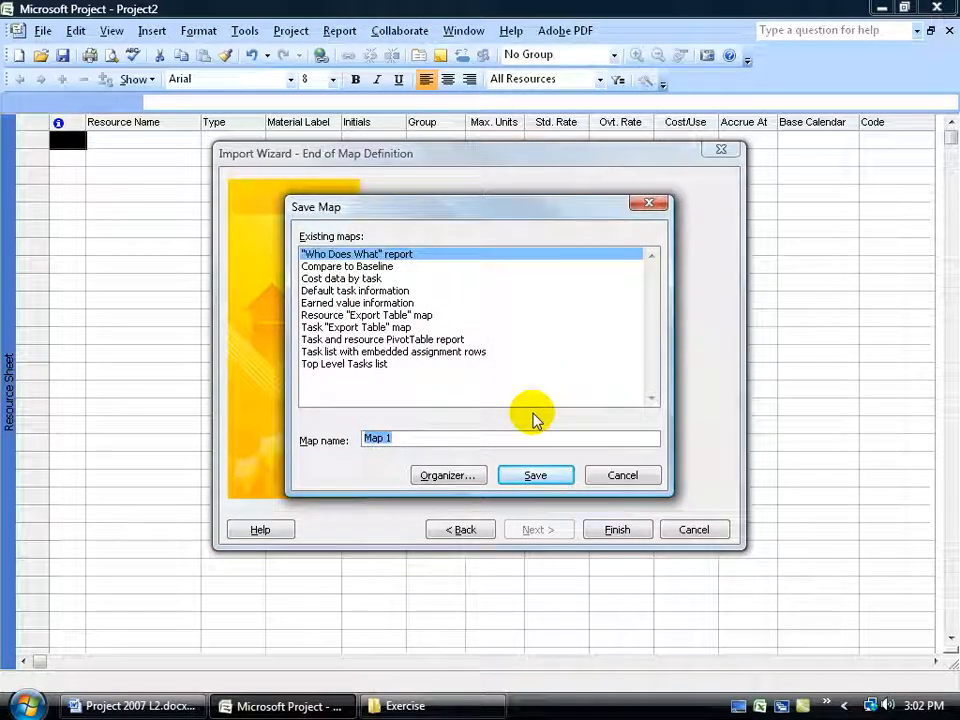
key(BackSpace)
text(My Spiffy Mapping)
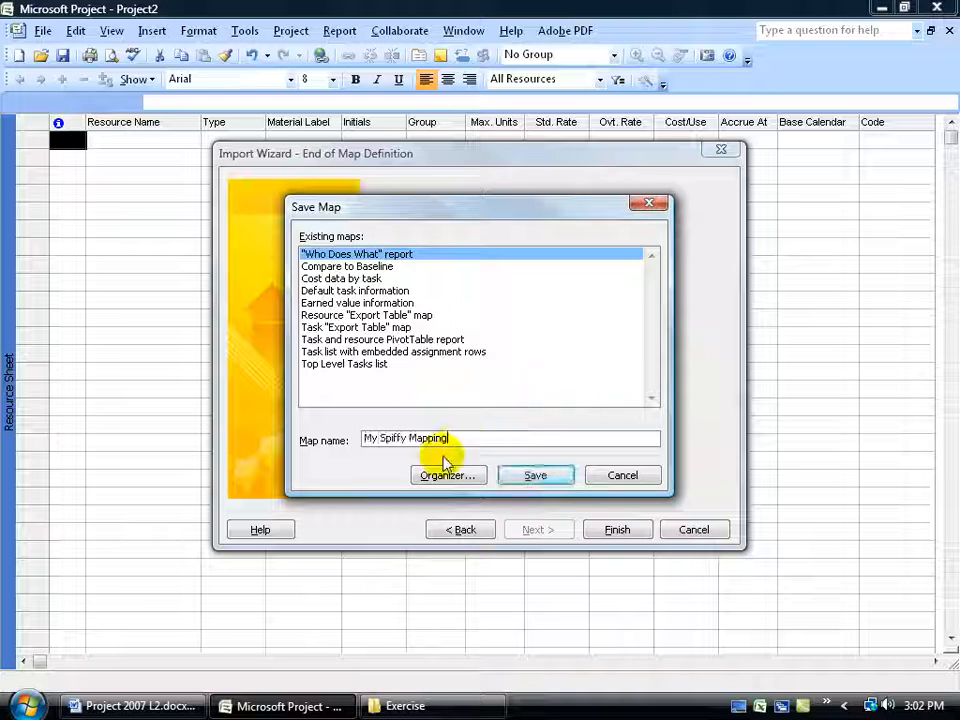
click(535, 475)
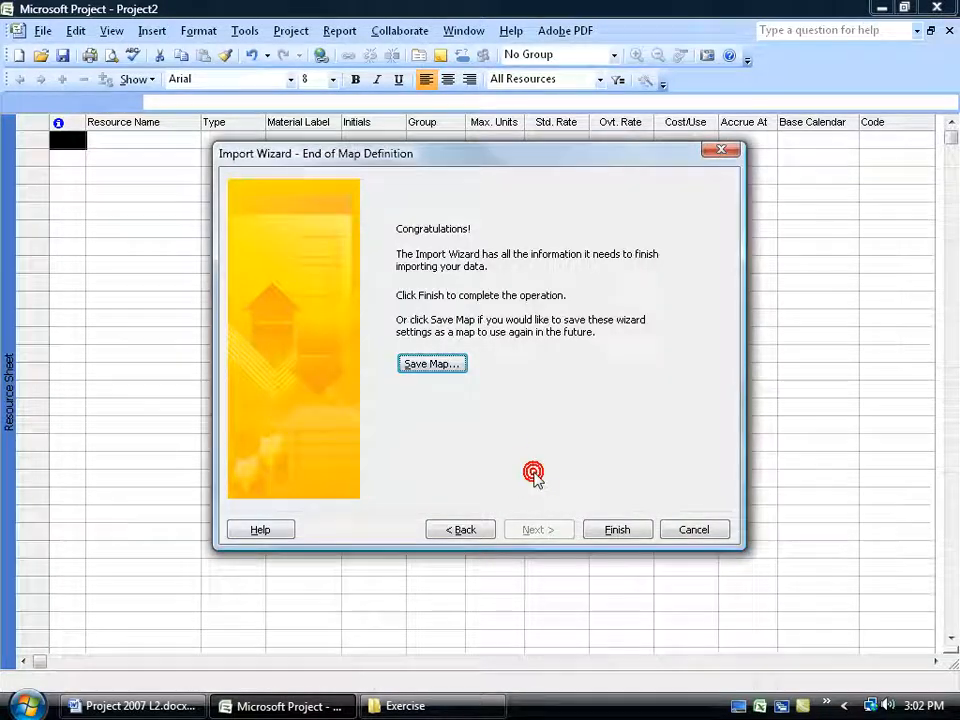
Finish the import, agreeing to open the older file format, and undo the imported resources.
click(611, 527)
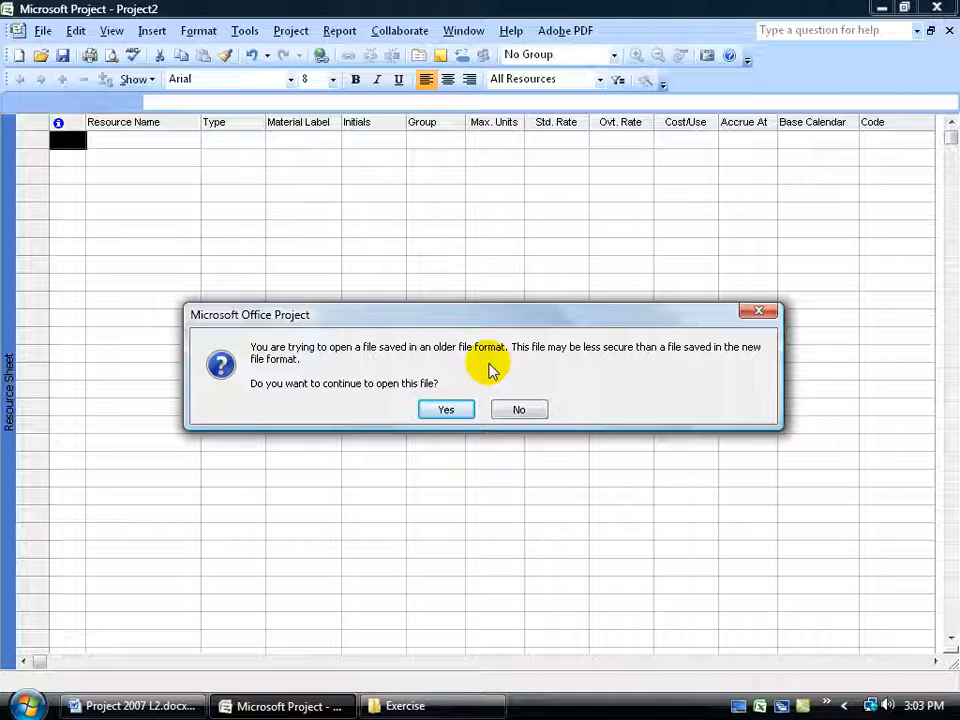
click(448, 412)
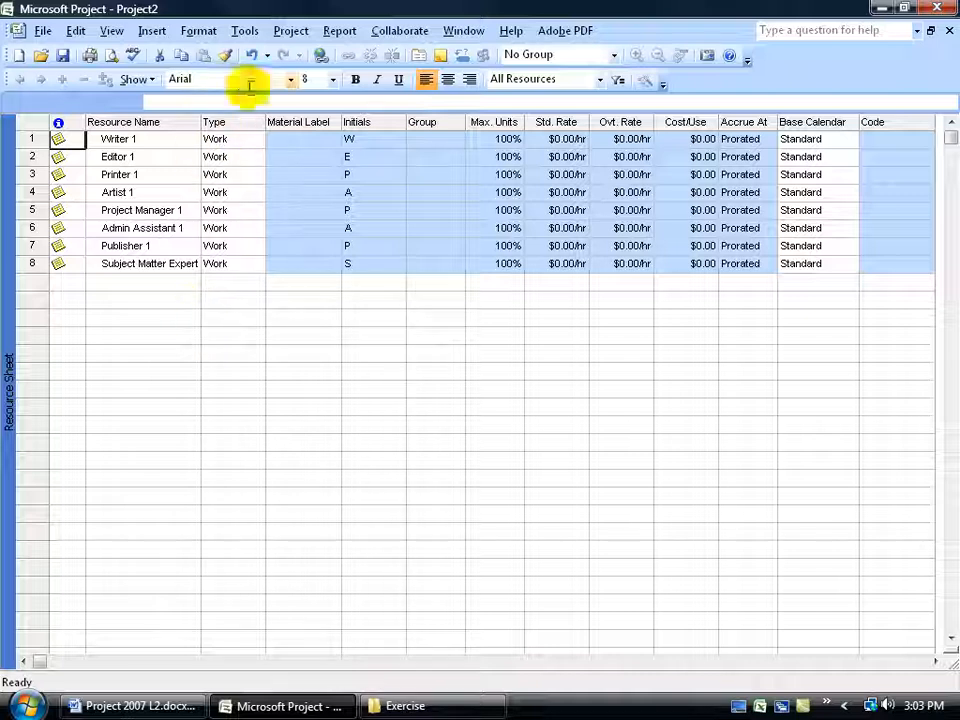
click(254, 57)
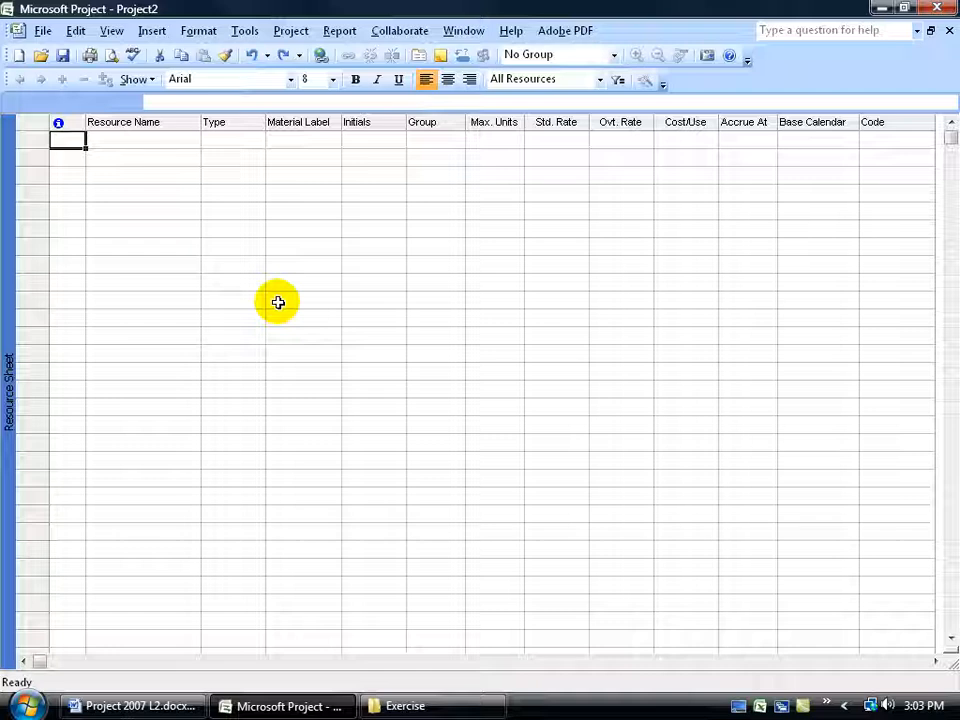
Open the Access database Resource Teams.mdb from the Exercise folder again and start its import.
click(40, 55)
click(592, 455)
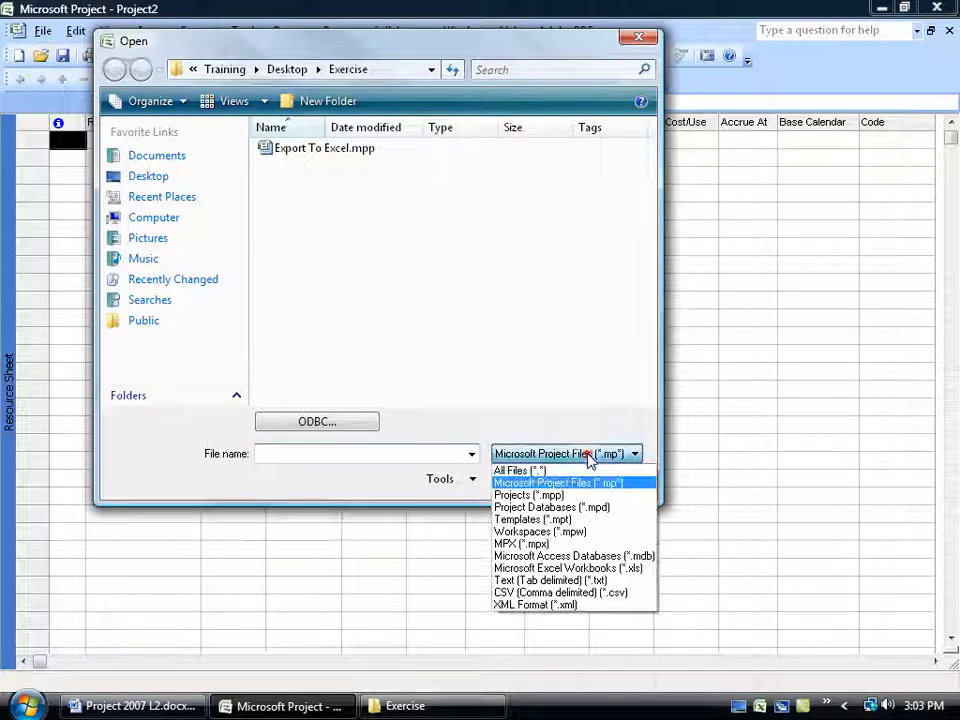
double_click(312, 152)
click(537, 529)
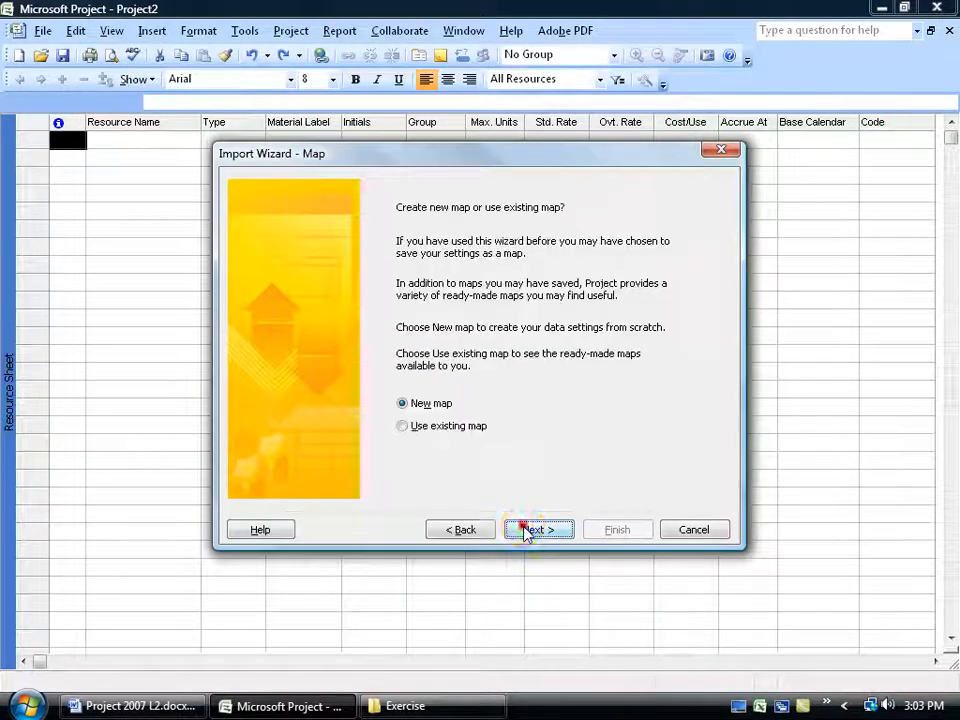
Set the import to use the existing map My Spiffy Mapping and append only Resources to the active project.
click(462, 427)
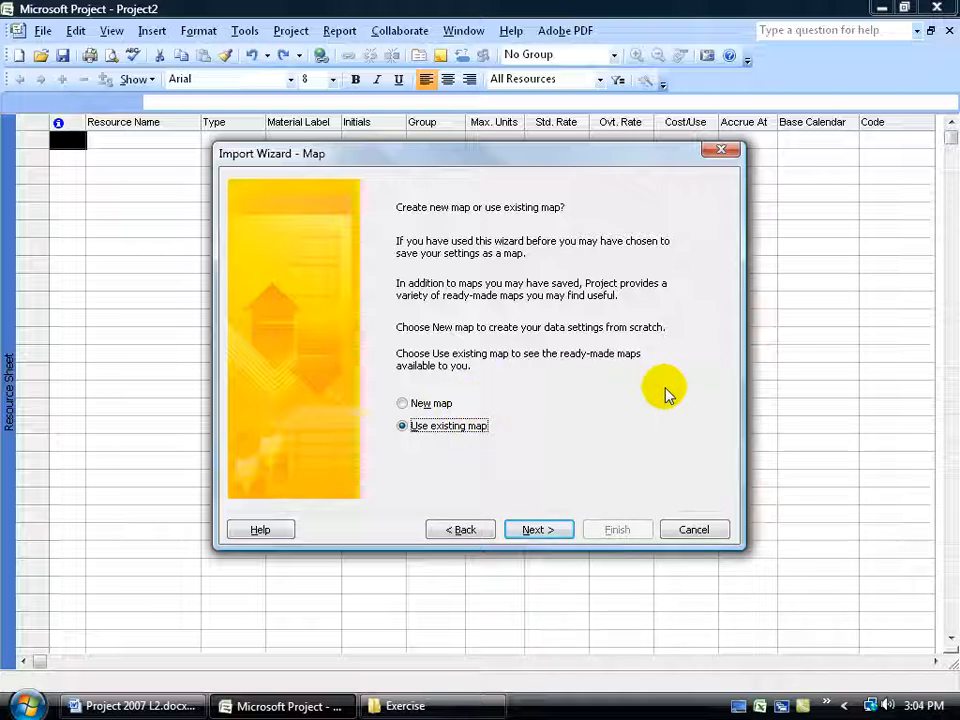
click(550, 530)
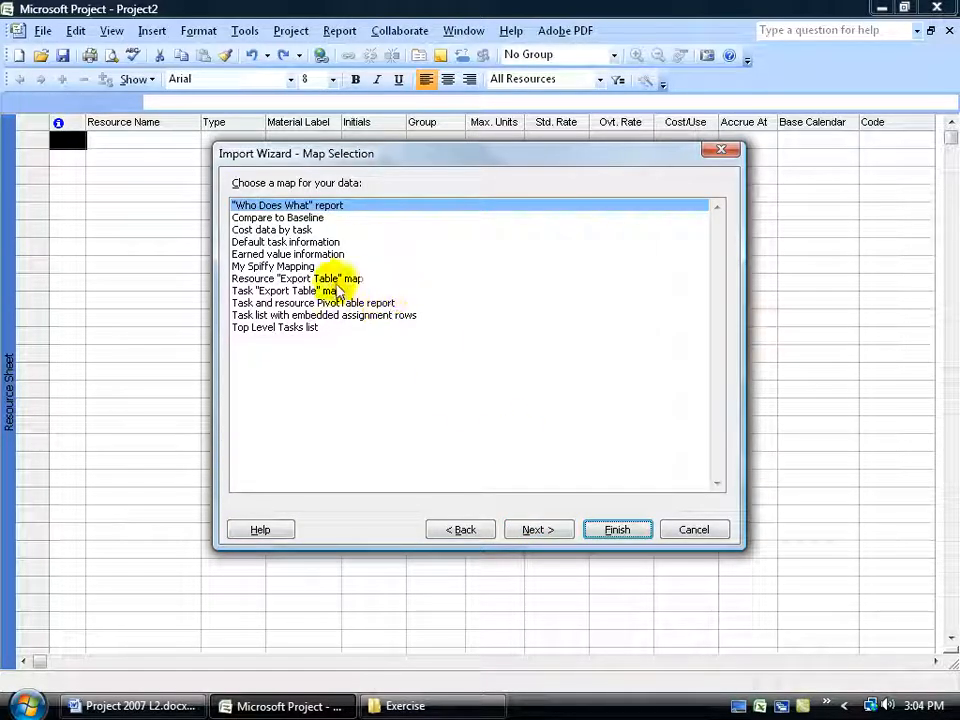
click(302, 267)
click(551, 530)
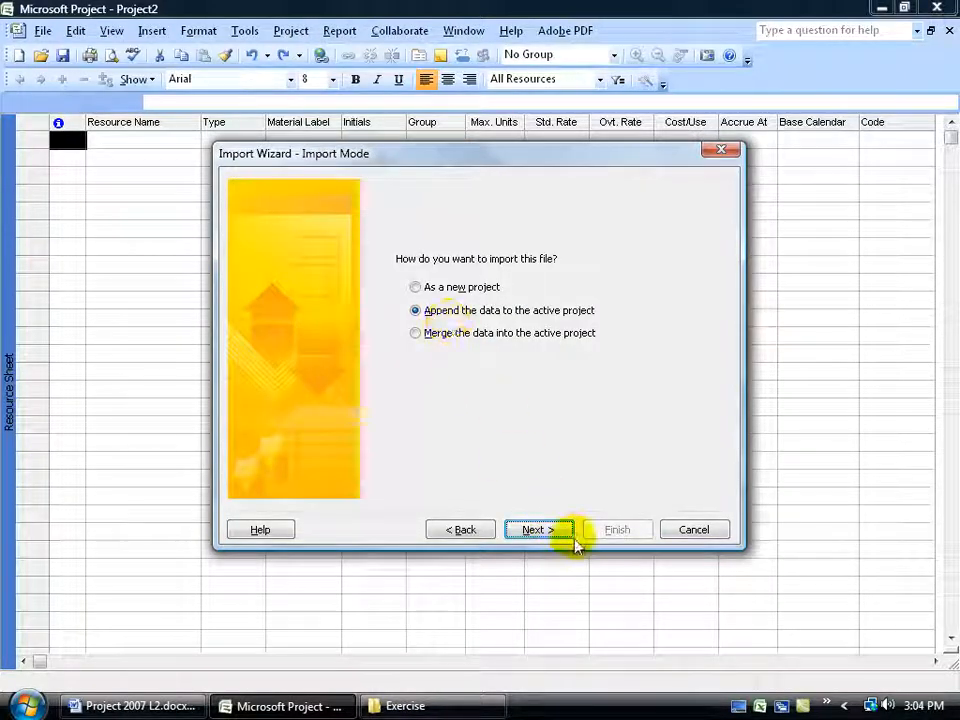
click(551, 530)
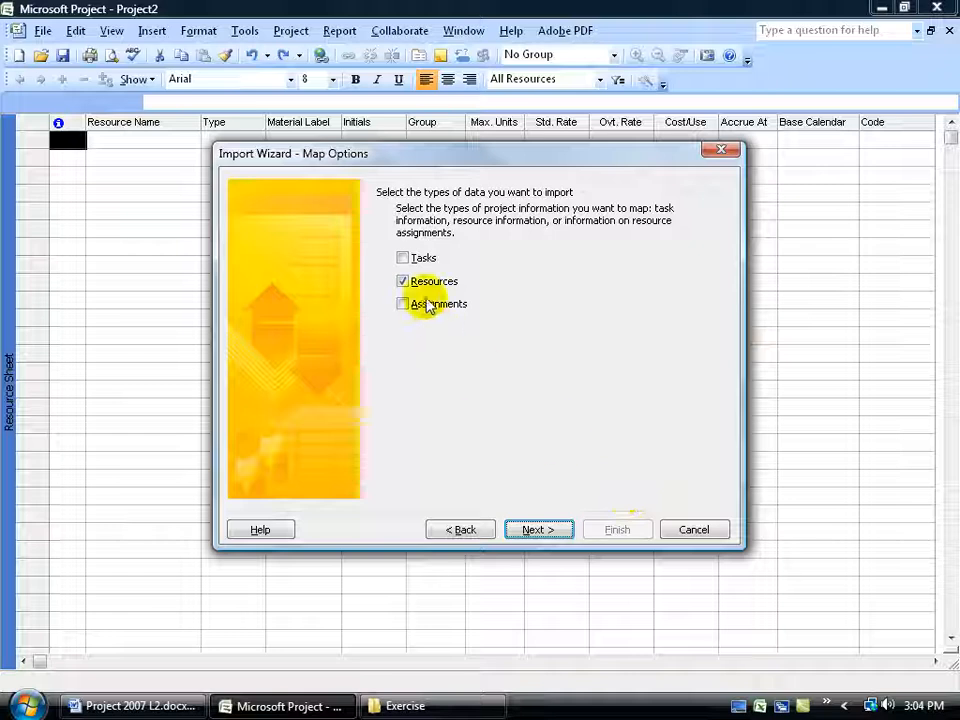
click(541, 531)
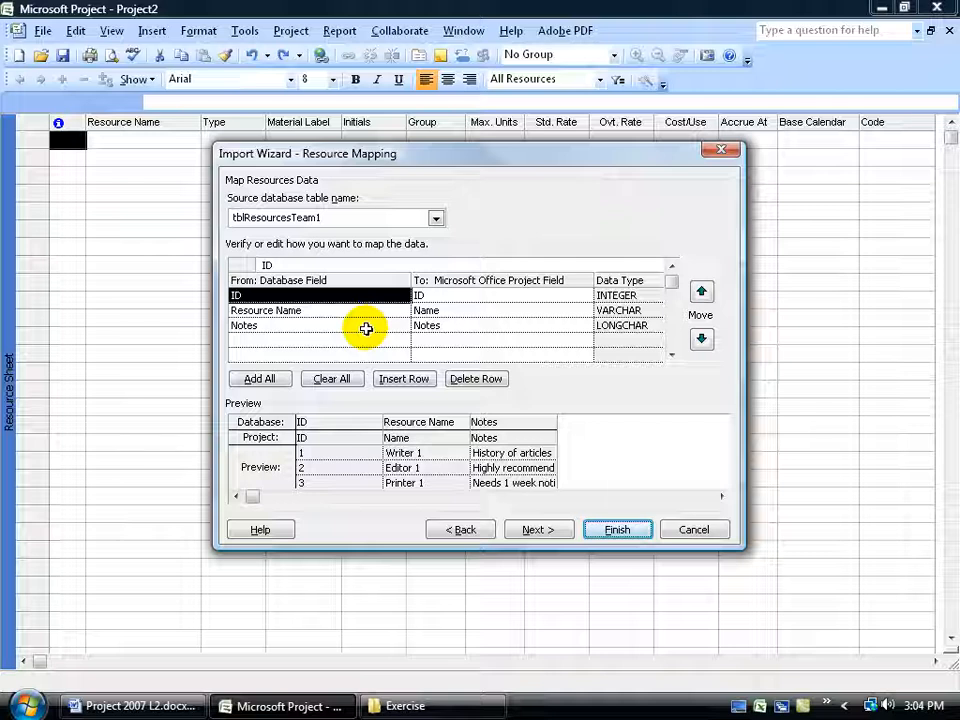
Check the Resource Name to Name mapping and finish the import, agreeing to open the older file format.
click(446, 311)
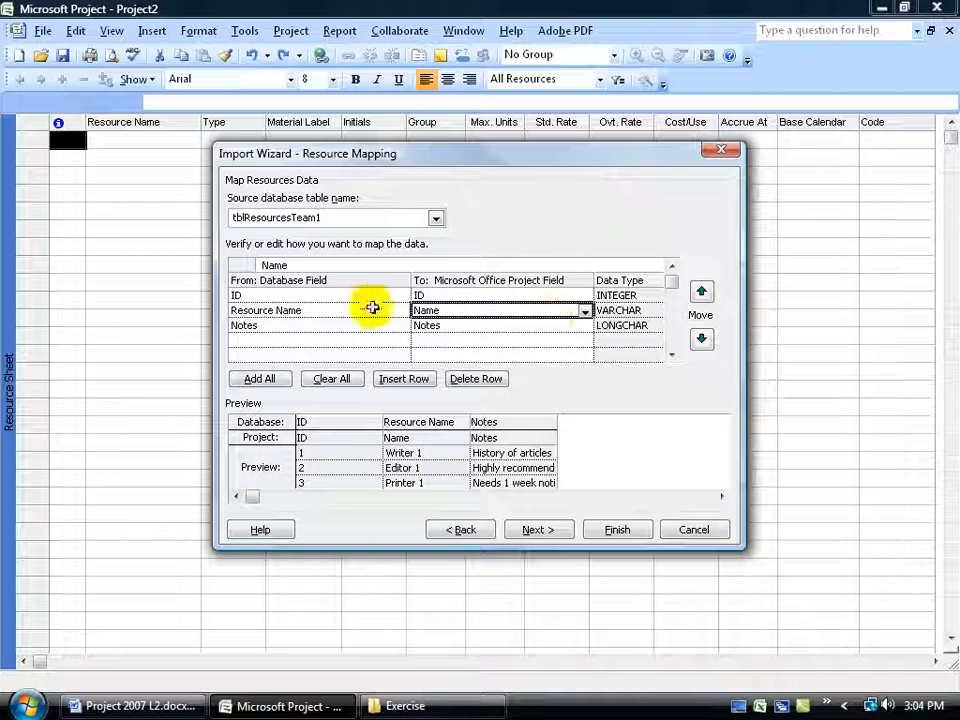
click(609, 531)
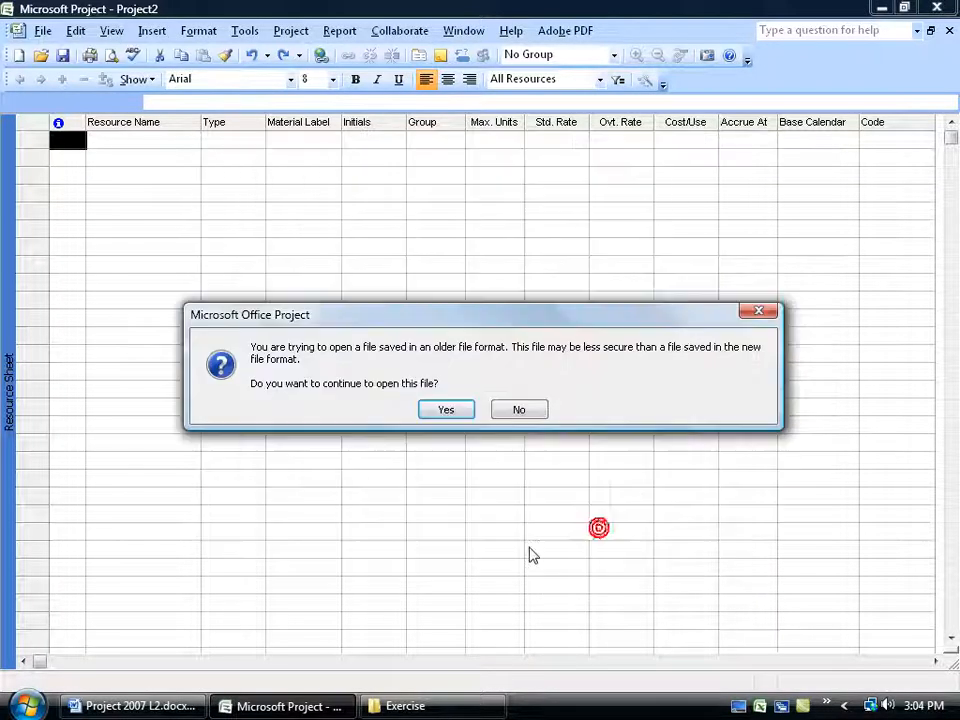
click(445, 410)
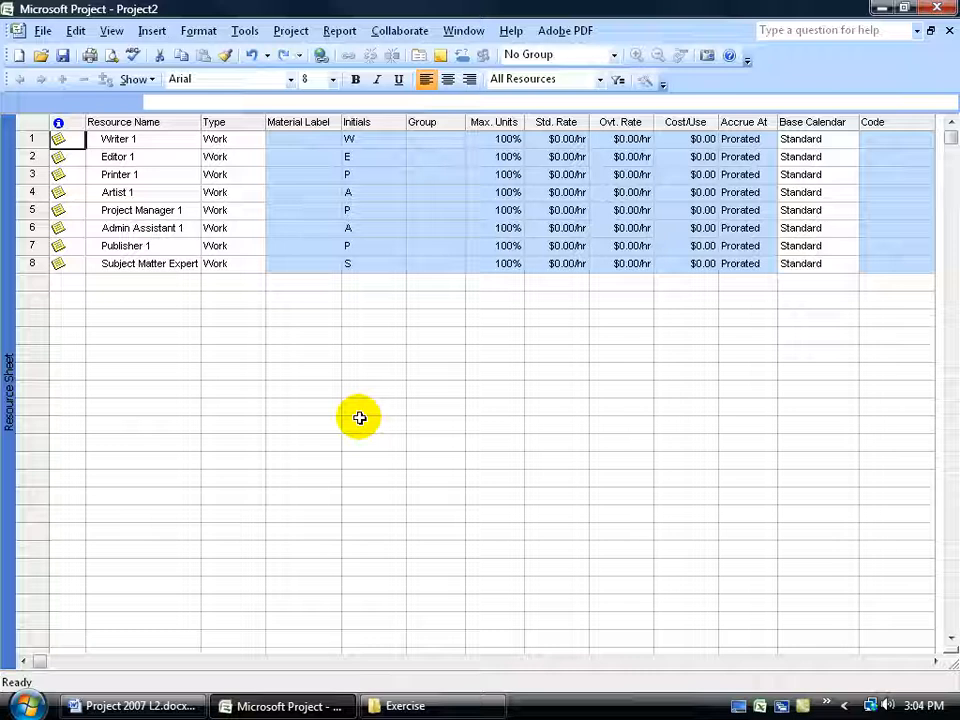